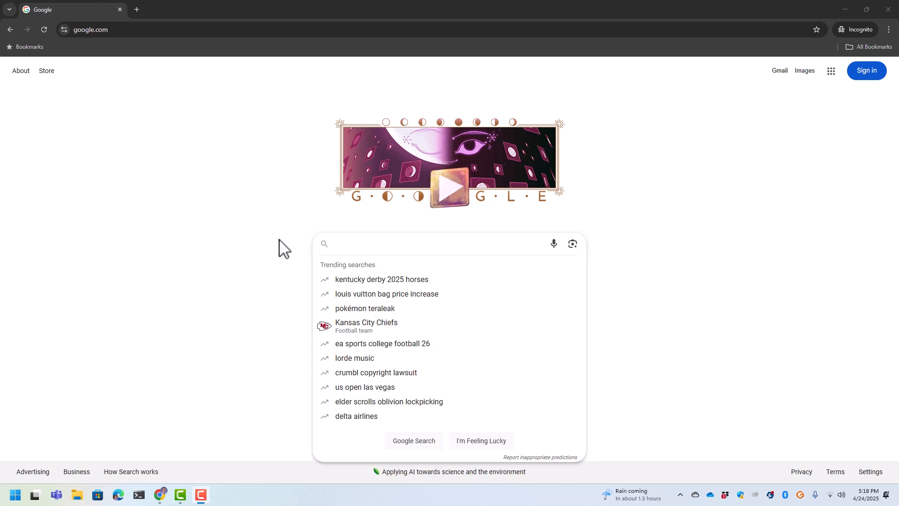
- Search Google for "chris titus windows utility"
{"action": "left_click", "coordinate": [356, 242]}
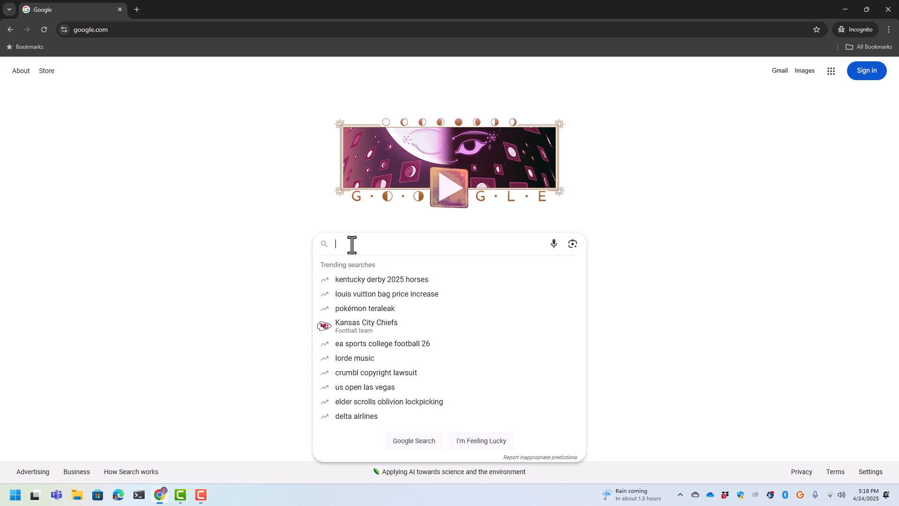
{"action": "type", "text": "chris titus"}
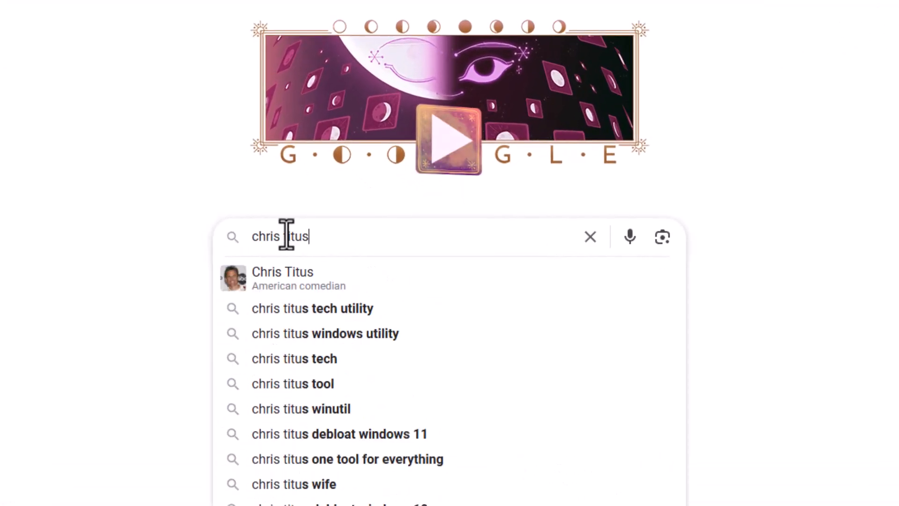
{"action": "key", "text": "Down"}
{"action": "key", "text": "Down"}
{"action": "key", "text": "Down"}
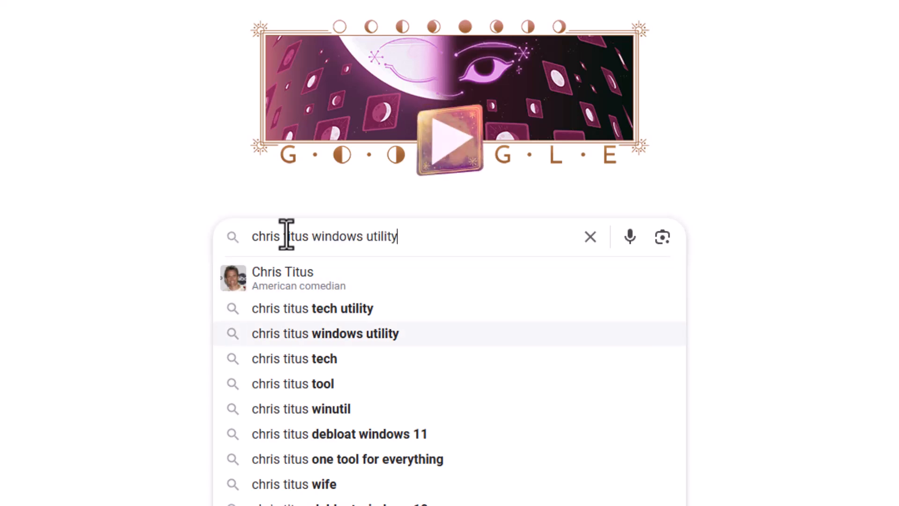
{"action": "key", "text": "Return"}
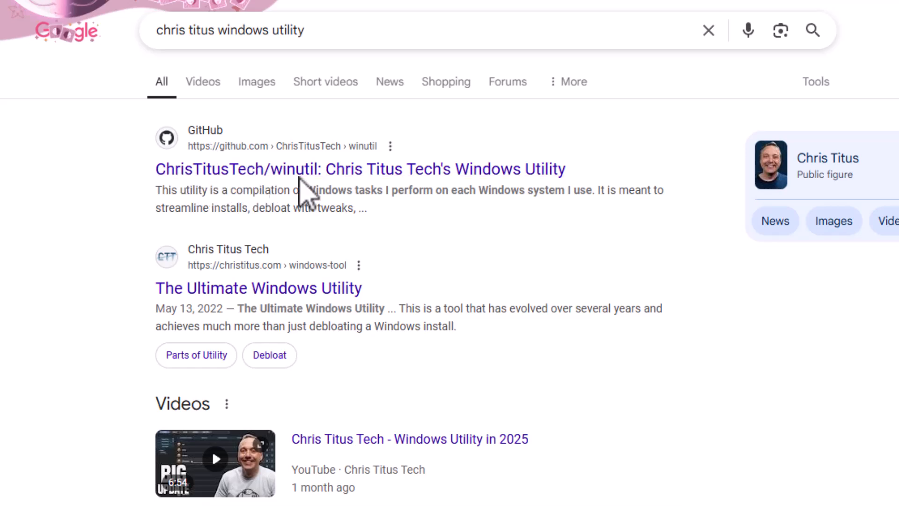
- Open the ChrisTitusTech/winutil GitHub repository and find the Usage and Launch Command sections of its README
{"action": "left_click", "coordinate": [271, 169]}
{"action": "scroll", "coordinate": [656, 483], "scroll_direction": "down", "scroll_amount": 15}
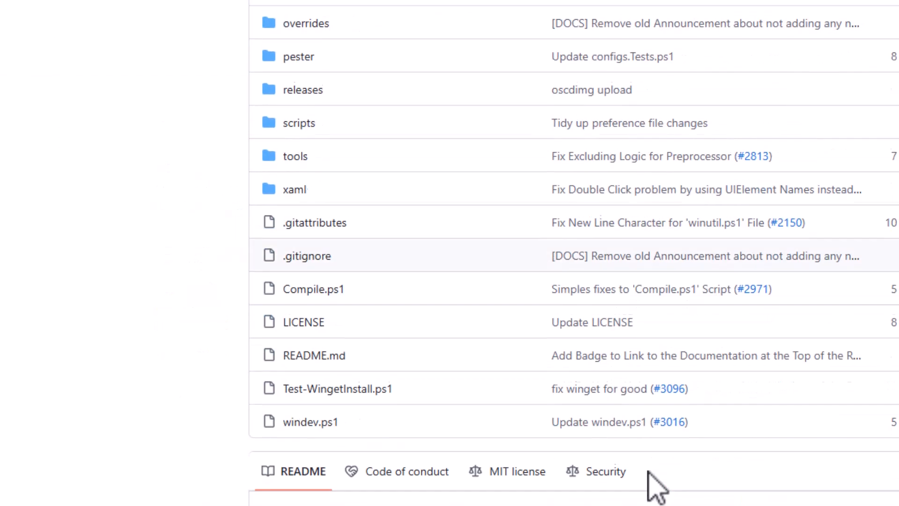
{"action": "scroll", "coordinate": [635, 489], "scroll_direction": "down", "scroll_amount": 15}
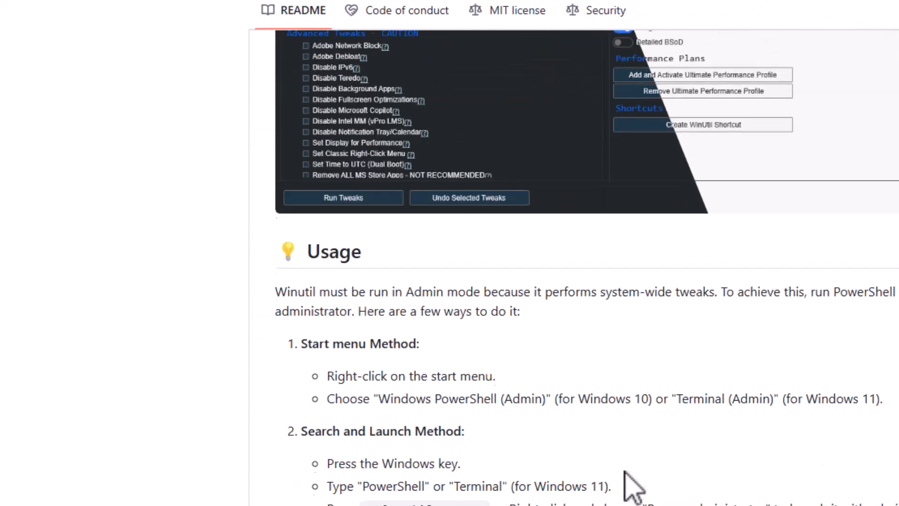
{"action": "scroll", "coordinate": [623, 482], "scroll_direction": "up", "scroll_amount": 7}
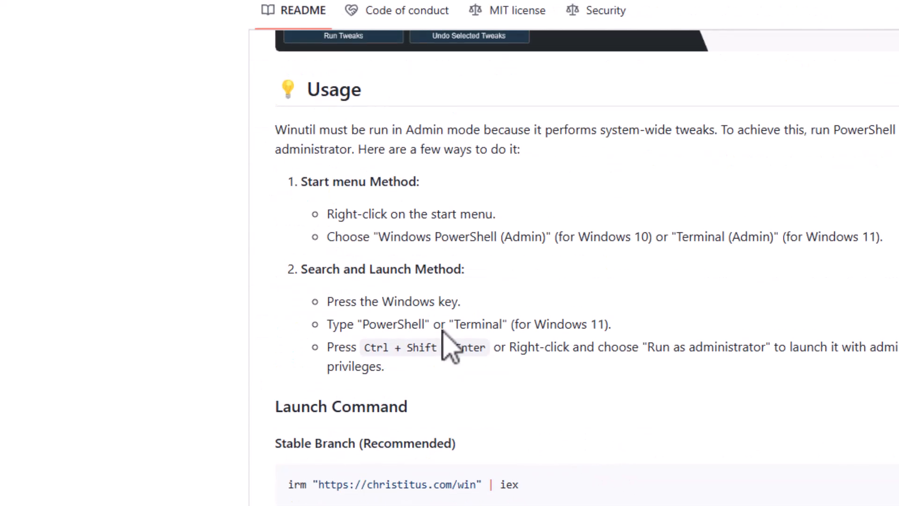
{"action": "scroll", "coordinate": [449, 328], "scroll_direction": "down", "scroll_amount": 2}
{"action": "scroll", "coordinate": [338, 253], "scroll_direction": "up", "scroll_amount": 2}
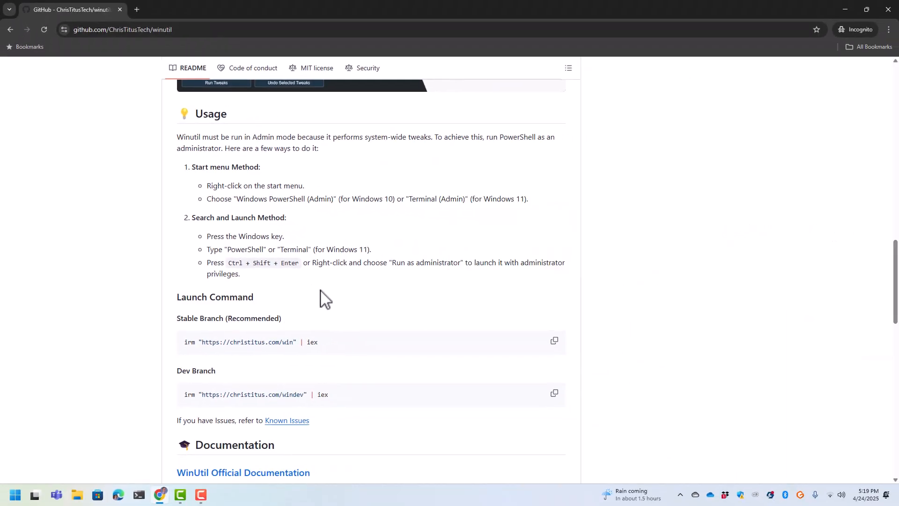
- Find Windows PowerShell on the computer and launch it as administrator, allowing it to make changes to the device
{"action": "key", "text": "super"}
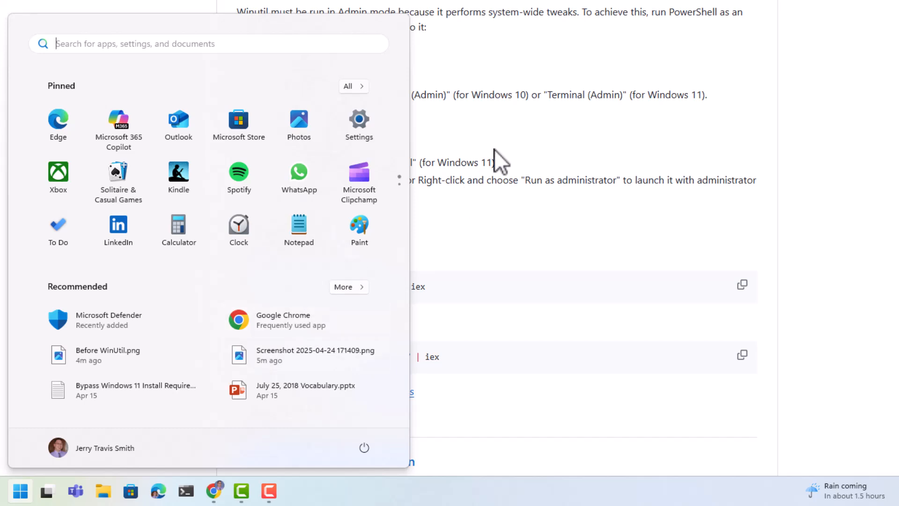
{"action": "type", "text": "powersahe"}
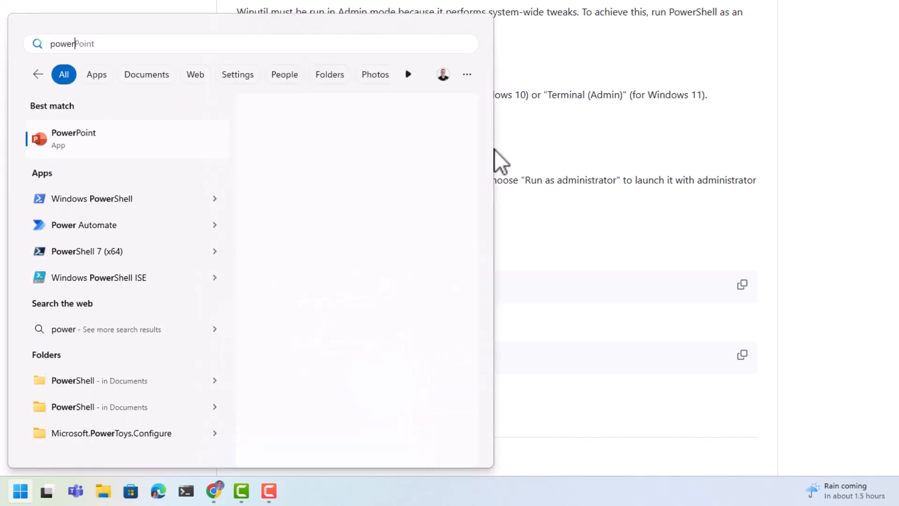
{"action": "key", "text": "BackSpace"}
{"action": "key", "text": "BackSpace"}
{"action": "key", "text": "BackSpace"}
{"action": "key", "text": "BackSpace"}
{"action": "type", "text": "shell"}
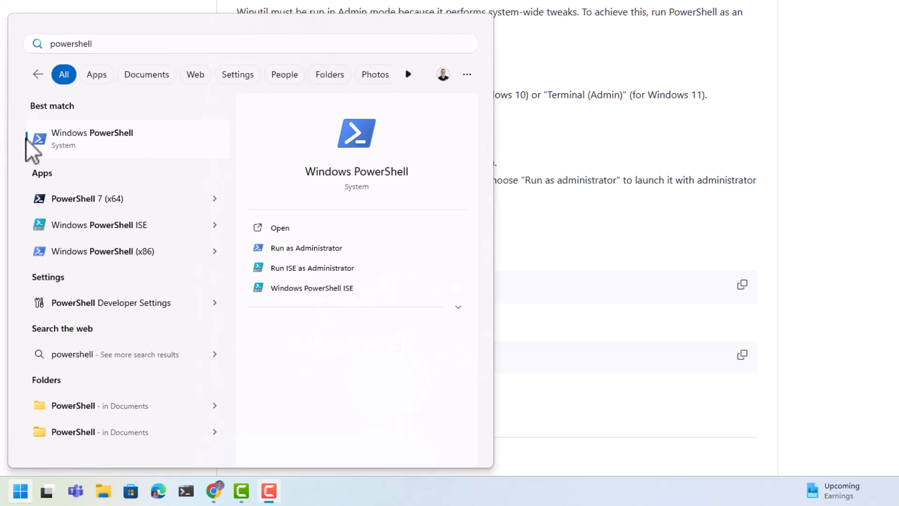
{"action": "left_click", "coordinate": [283, 247]}
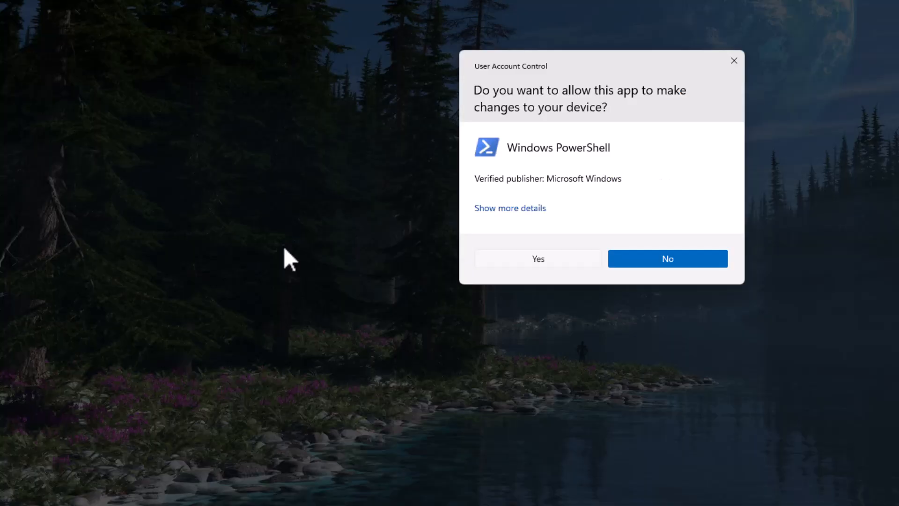
{"action": "left_click", "coordinate": [542, 260]}
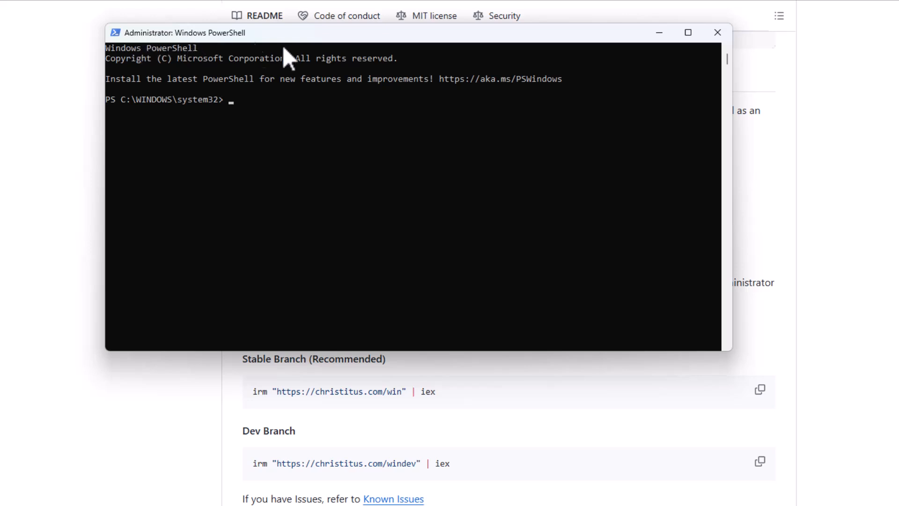
{"action": "left_click", "coordinate": [846, 240]}
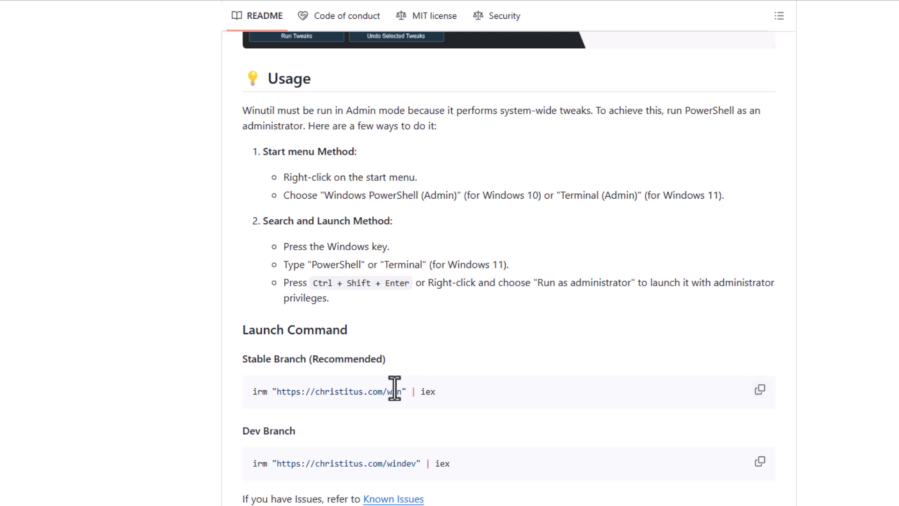
{"action": "left_click", "coordinate": [760, 389]}
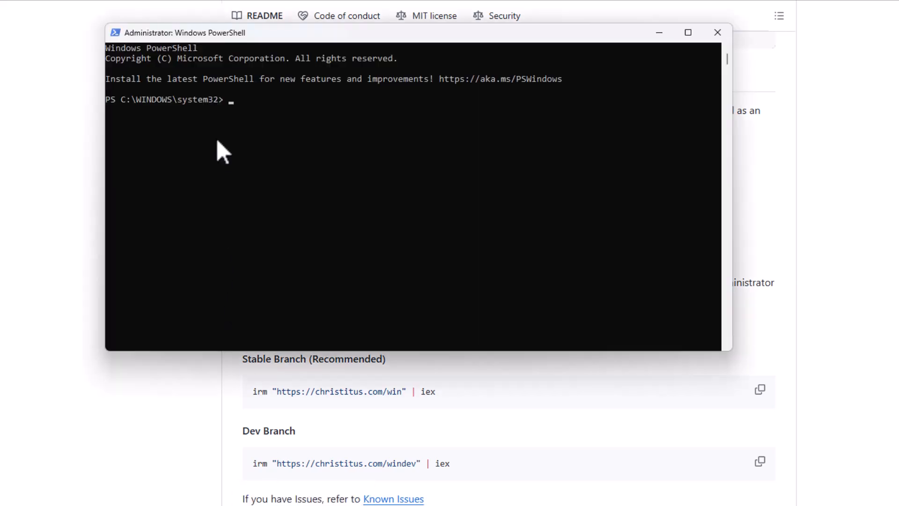
{"action": "right_click", "coordinate": [233, 101]}
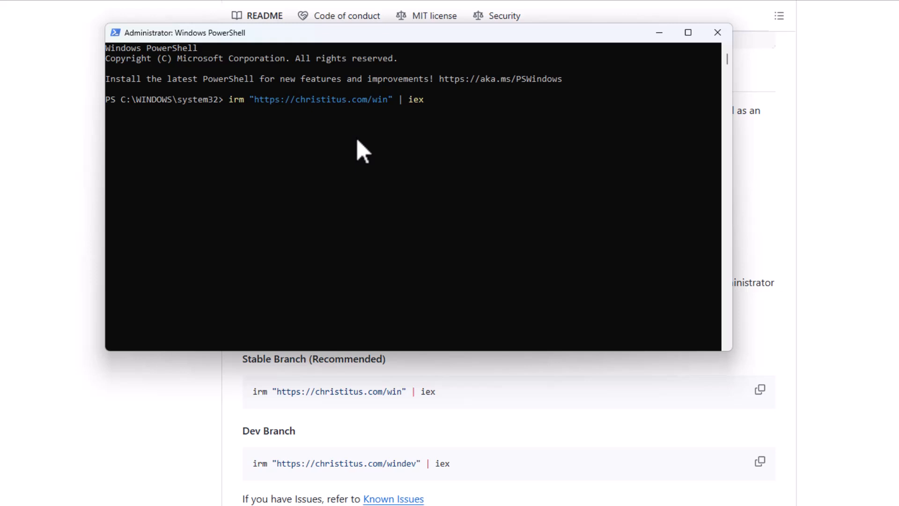
{"action": "key", "text": "Return"}
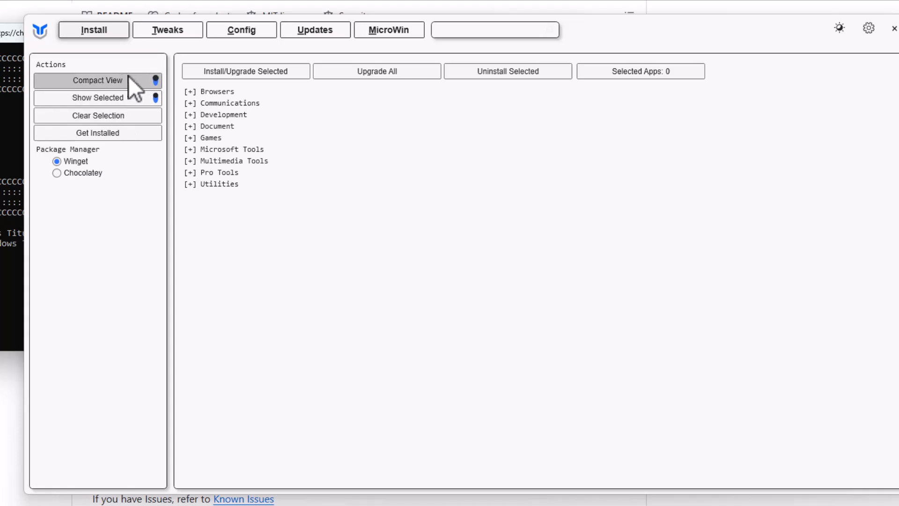
- Switch the install list out of compact view and examine the applications offered in every category, from Browsers to Utilities
{"action": "left_click", "coordinate": [158, 82]}
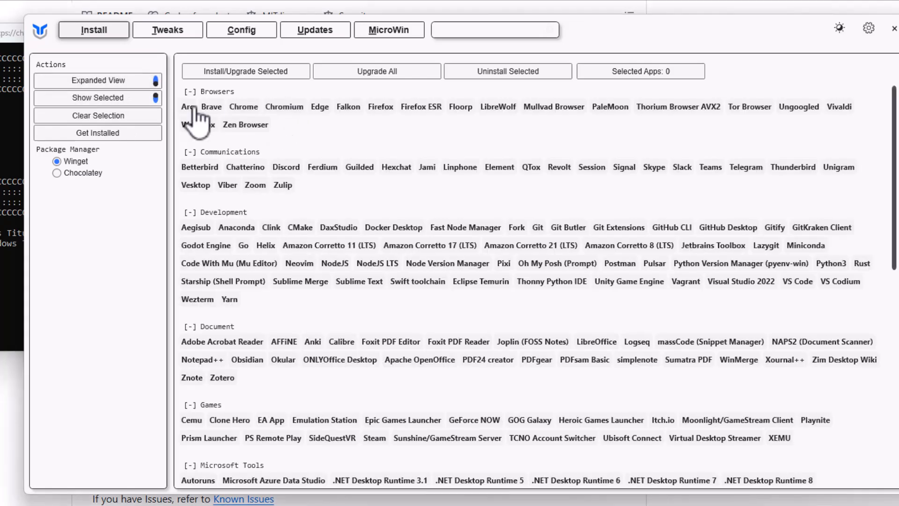
{"action": "scroll", "coordinate": [415, 381], "scroll_direction": "down", "scroll_amount": 5}
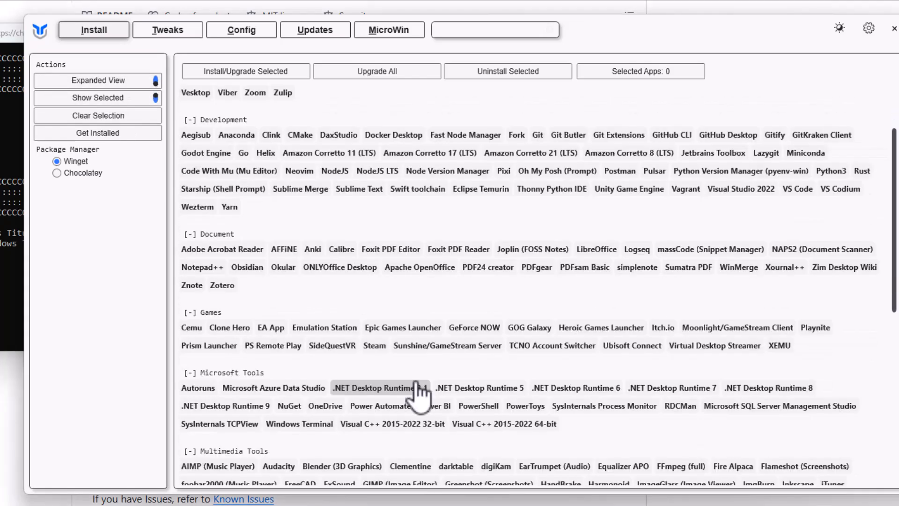
{"action": "scroll", "coordinate": [415, 381], "scroll_direction": "down", "scroll_amount": 8}
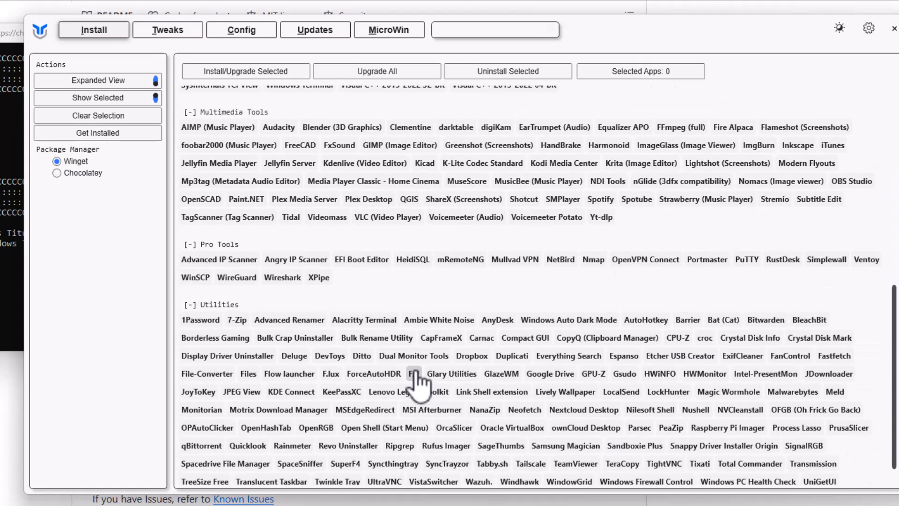
{"action": "scroll", "coordinate": [412, 365], "scroll_direction": "up", "scroll_amount": 13}
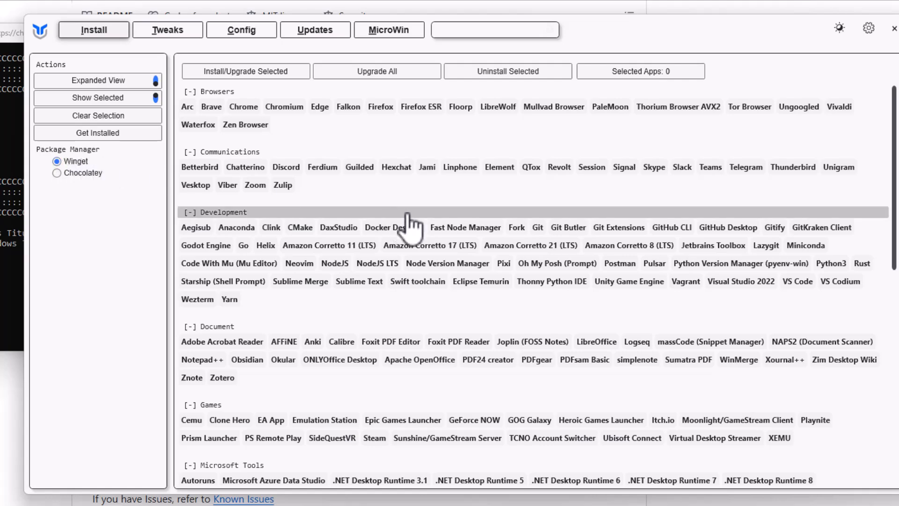
{"action": "scroll", "coordinate": [451, 243], "scroll_direction": "down", "scroll_amount": 5}
{"action": "scroll", "coordinate": [447, 272], "scroll_direction": "down", "scroll_amount": 8}
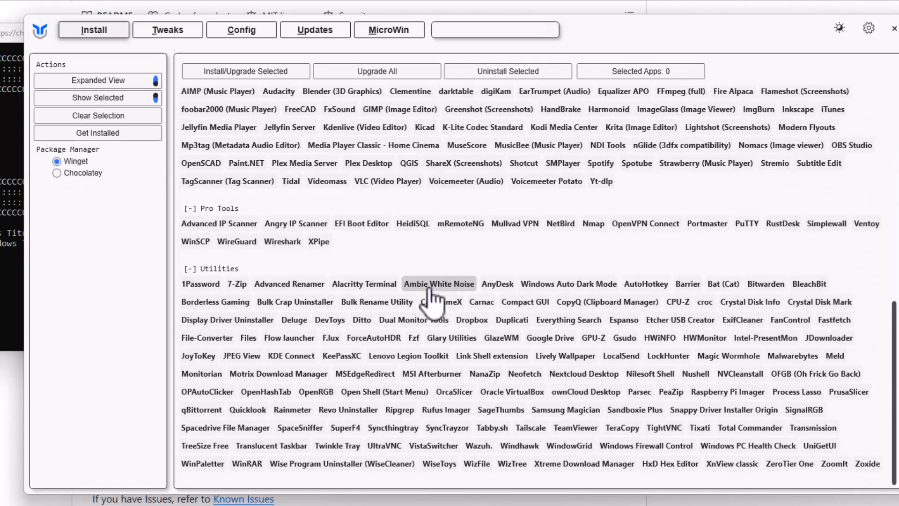
{"action": "scroll", "coordinate": [731, 409], "scroll_direction": "up", "scroll_amount": 8}
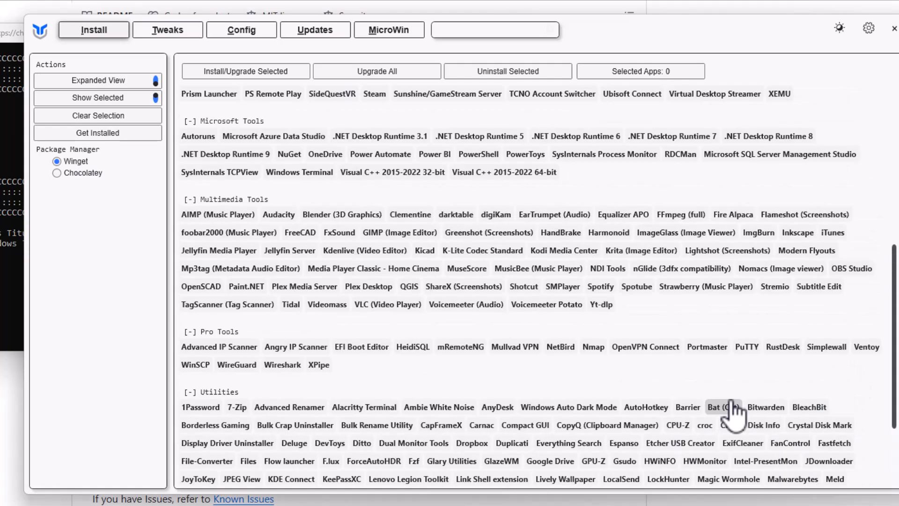
{"action": "scroll", "coordinate": [572, 381], "scroll_direction": "up", "scroll_amount": 5}
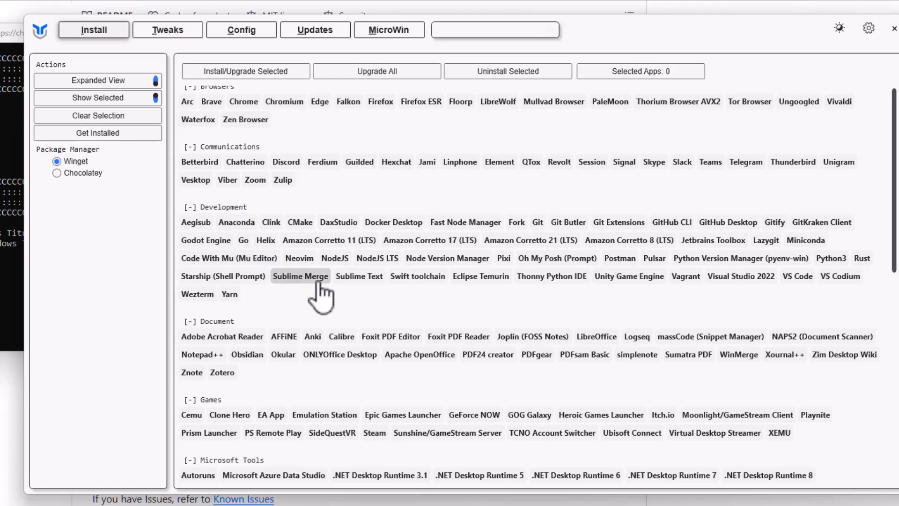
{"action": "scroll", "coordinate": [429, 328], "scroll_direction": "down", "scroll_amount": 4}
{"action": "scroll", "coordinate": [429, 327], "scroll_direction": "down", "scroll_amount": 8}
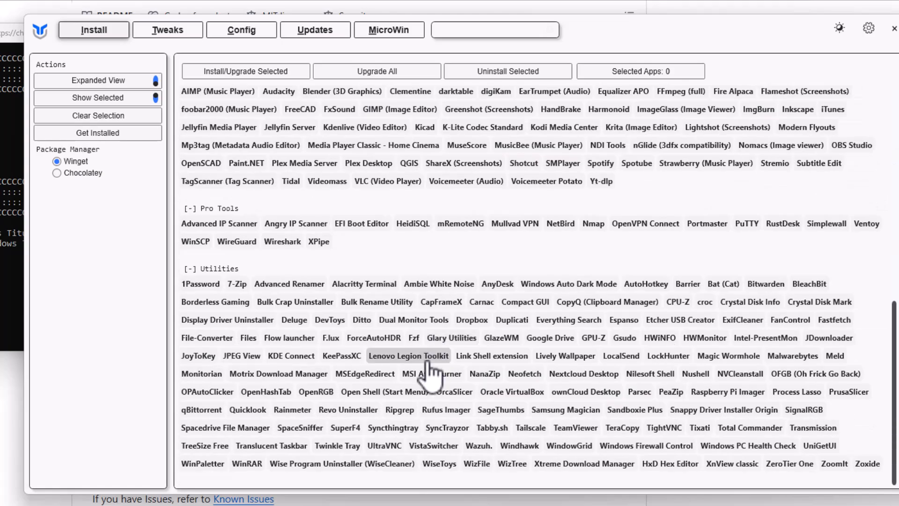
{"action": "scroll", "coordinate": [428, 374], "scroll_direction": "up", "scroll_amount": 8}
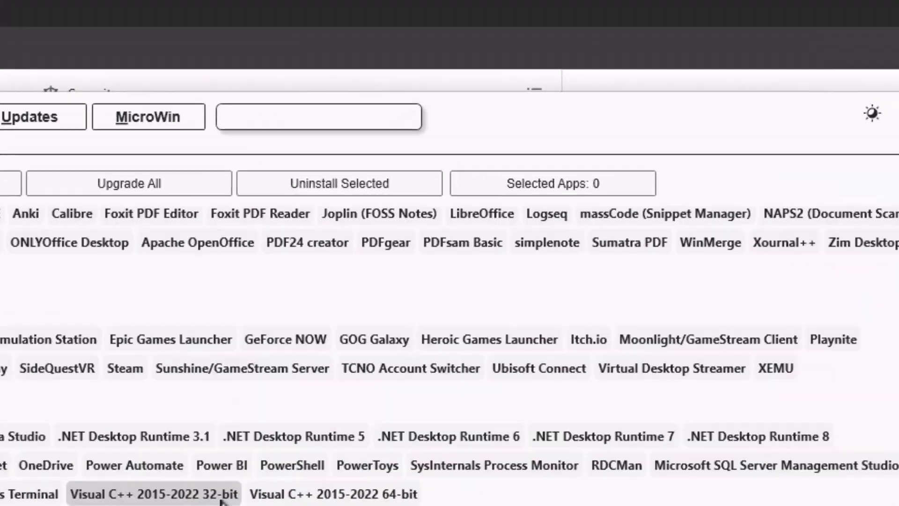
- Filter the application list for "teams", uninstall Teams, and clear the filter
{"action": "left_click", "coordinate": [301, 116]}
{"action": "type", "text": "teams"}
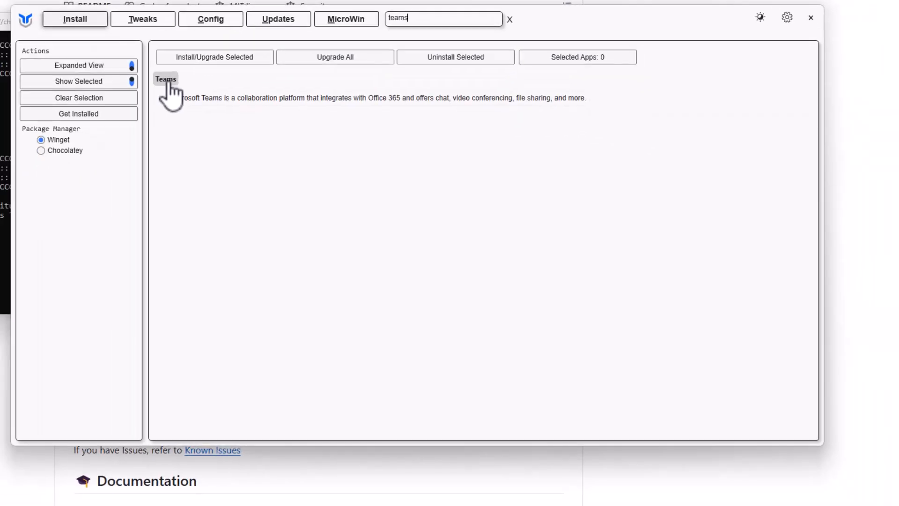
{"action": "left_click", "coordinate": [167, 81]}
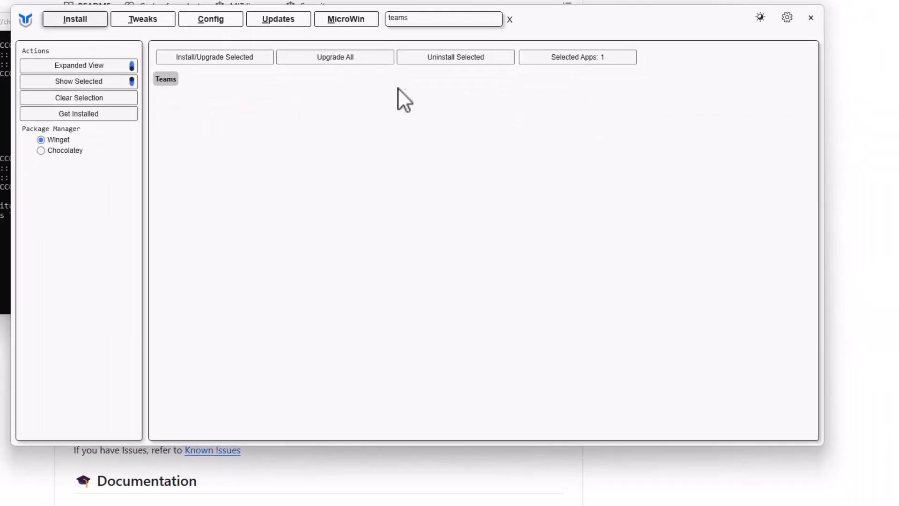
{"action": "left_click", "coordinate": [450, 58]}
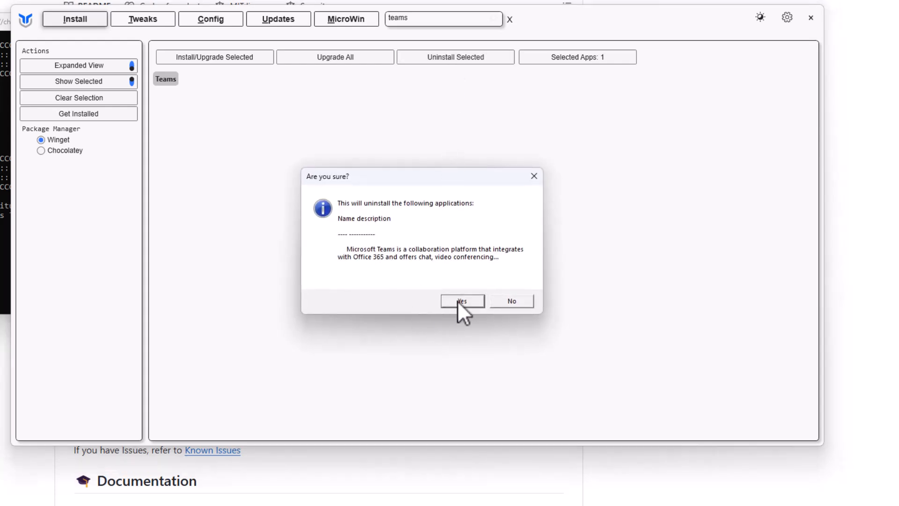
{"action": "left_click", "coordinate": [457, 300]}
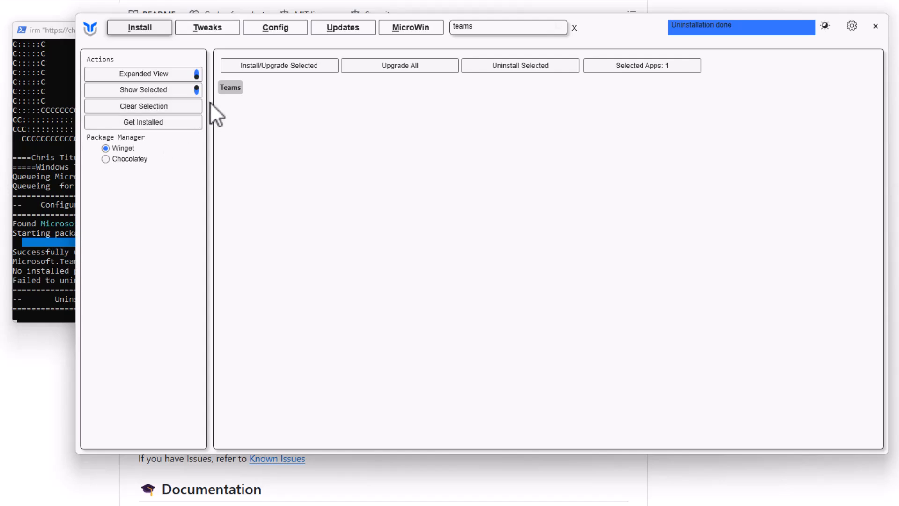
{"action": "left_click", "coordinate": [574, 28]}
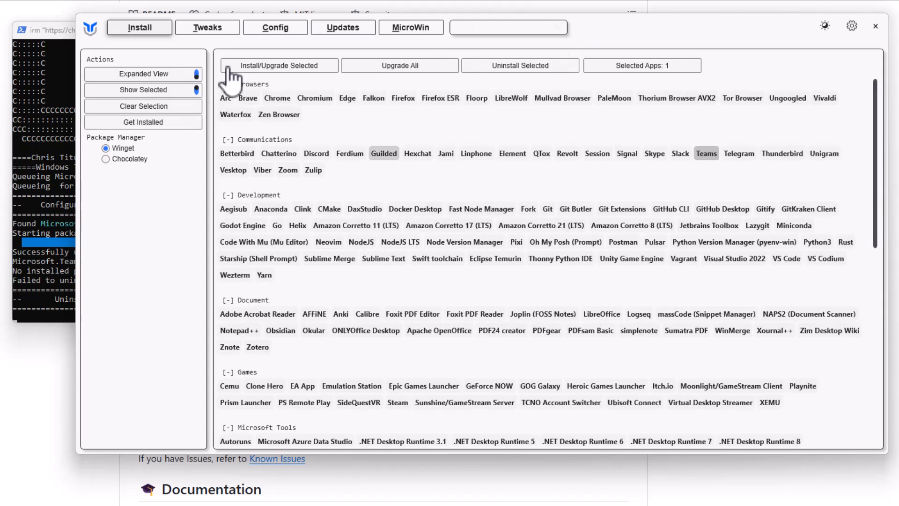
- Select the essential tweaks Create Restore Point, Disable ConsumerFeatures, Disable Telemetry, Disable Activity History and Disable GameDVR
{"action": "left_click", "coordinate": [214, 27]}
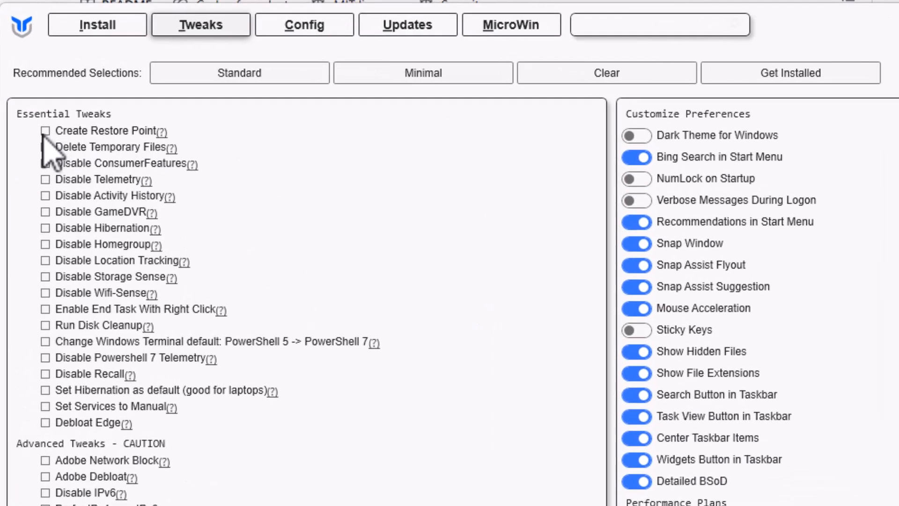
{"action": "left_click", "coordinate": [45, 131]}
{"action": "left_click", "coordinate": [45, 163]}
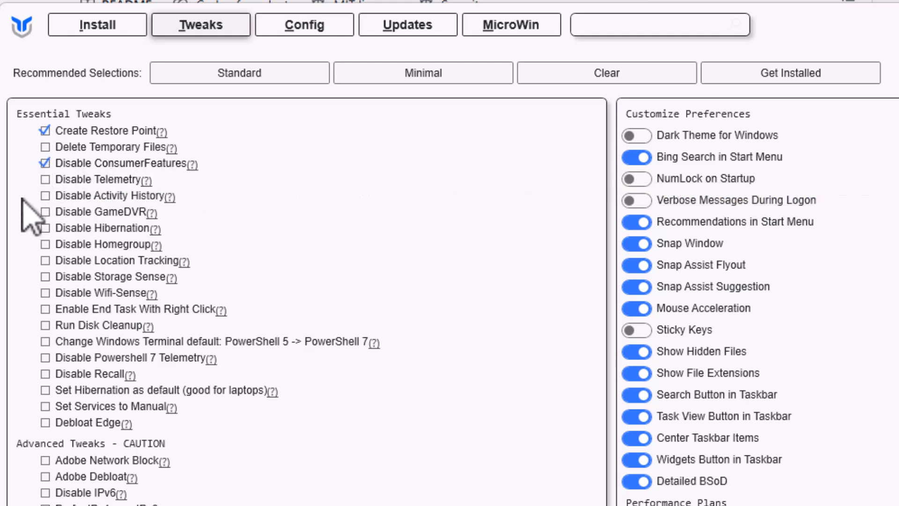
{"action": "left_click", "coordinate": [44, 181]}
{"action": "left_click", "coordinate": [45, 195]}
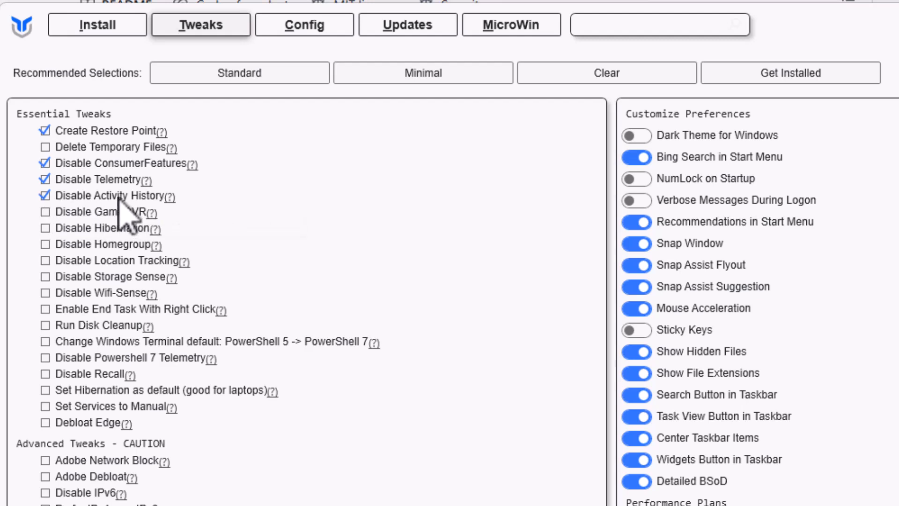
{"action": "mouse_move", "coordinate": [112, 213]}
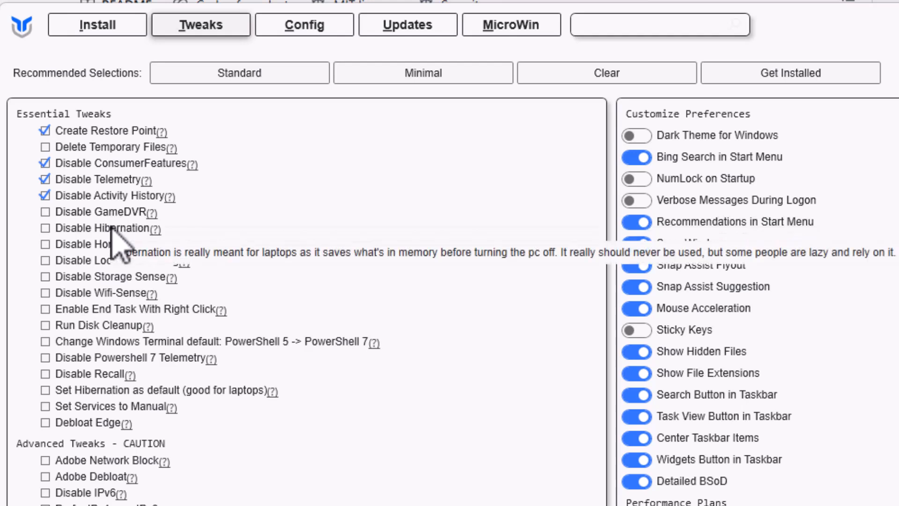
{"action": "left_click", "coordinate": [45, 212]}
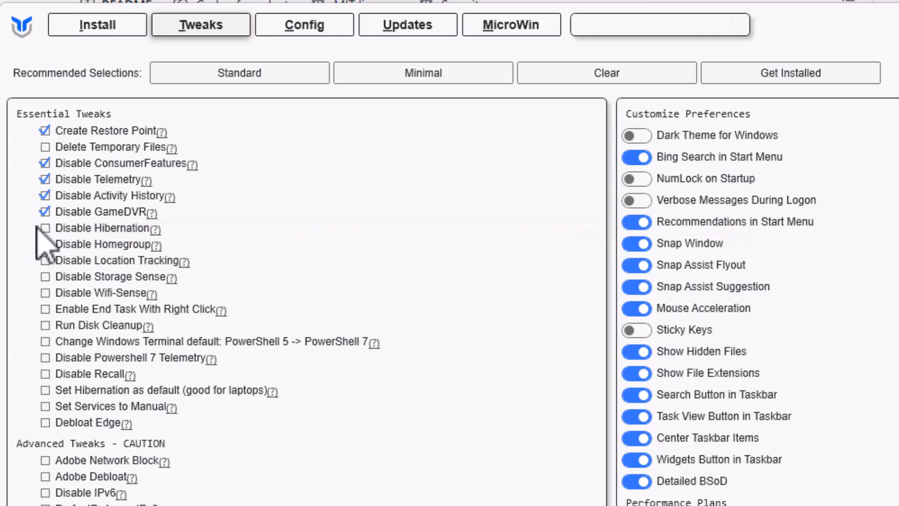
- Select Disable Location Tracking, Enable End Task With Right Click, the Windows Terminal change from PowerShell 5 to PowerShell 7, Disable Powershell 7 Telemetry and Disable Recall
{"action": "mouse_move", "coordinate": [105, 228]}
{"action": "left_click", "coordinate": [46, 260]}
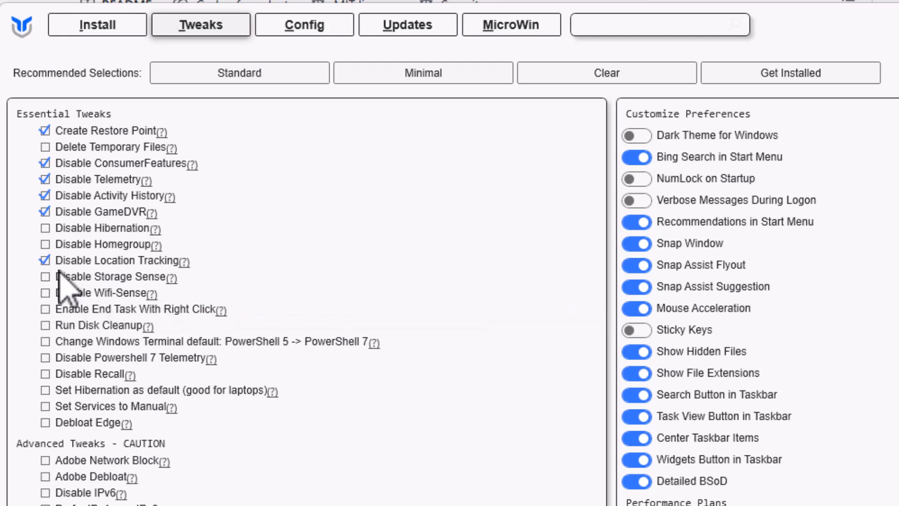
{"action": "left_click", "coordinate": [47, 310]}
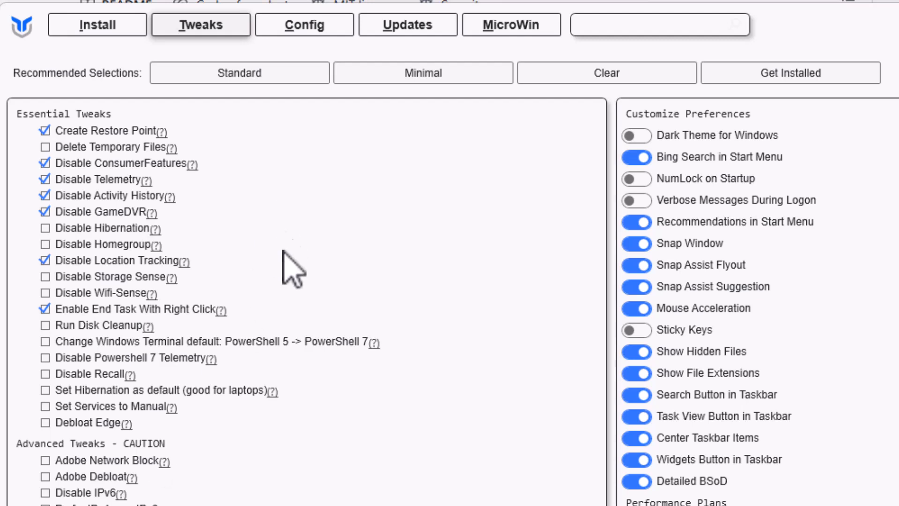
{"action": "left_click", "coordinate": [45, 342]}
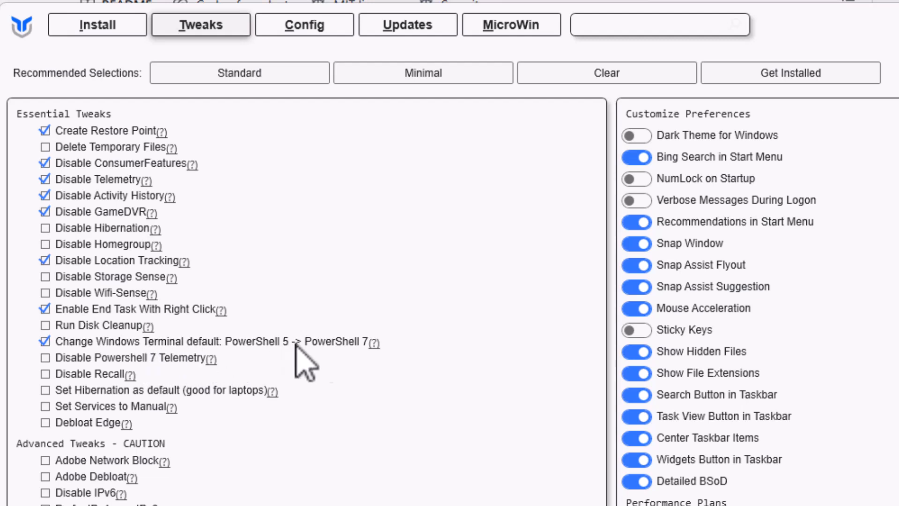
{"action": "left_click", "coordinate": [45, 358]}
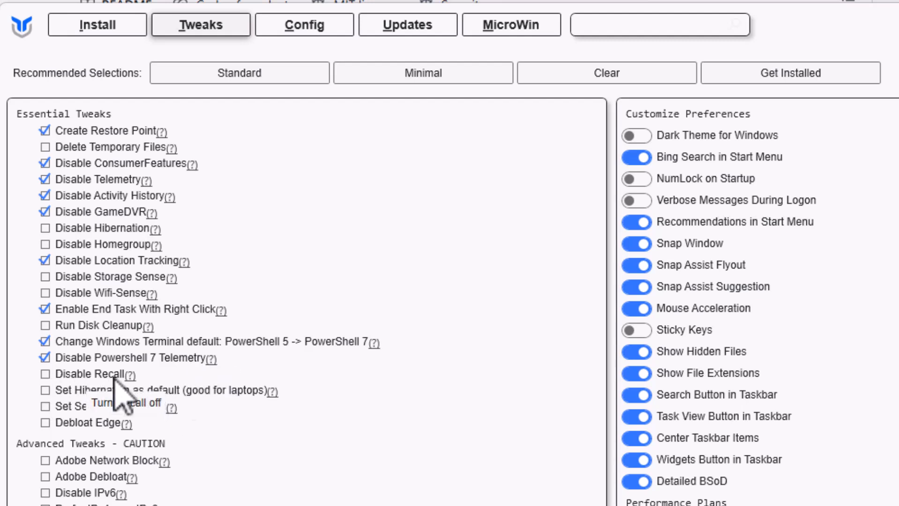
{"action": "left_click", "coordinate": [45, 374]}
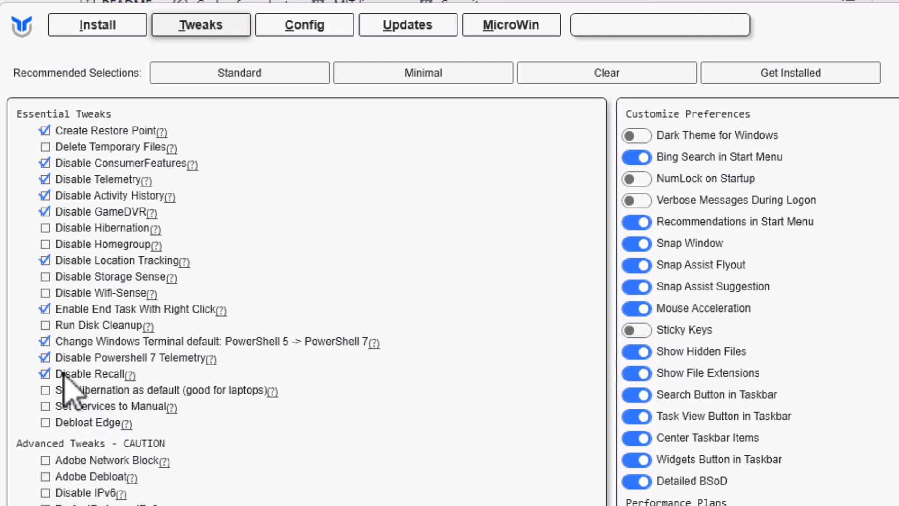
- Select Set Services to Manual and Debloat Edge among the essential tweaks
{"action": "mouse_move", "coordinate": [73, 389]}
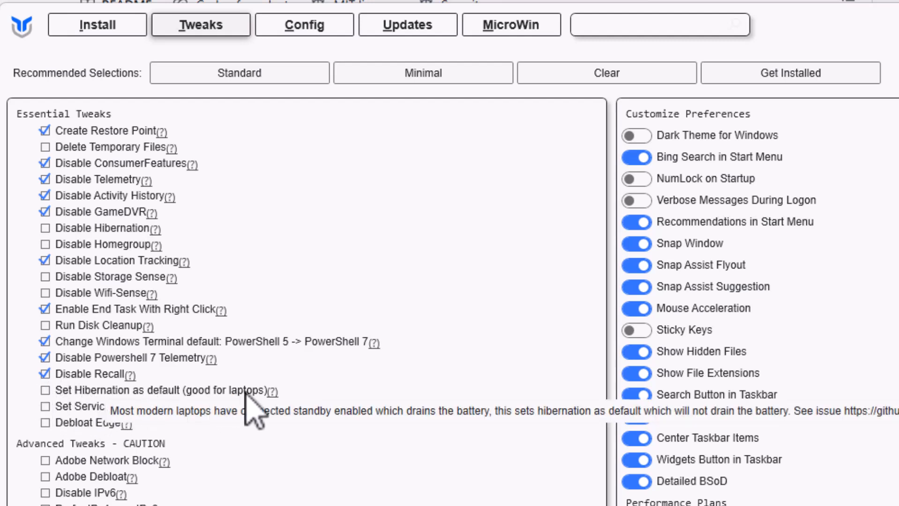
{"action": "mouse_move", "coordinate": [52, 412]}
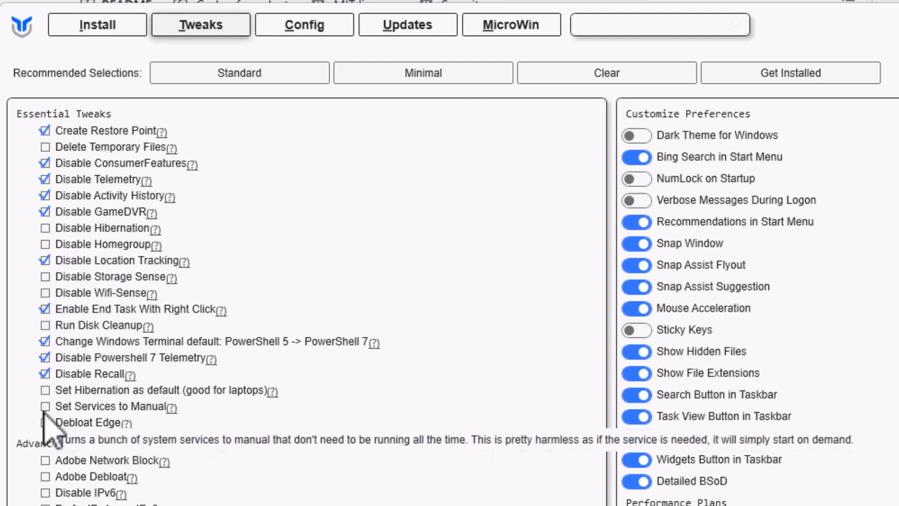
{"action": "left_click", "coordinate": [45, 406]}
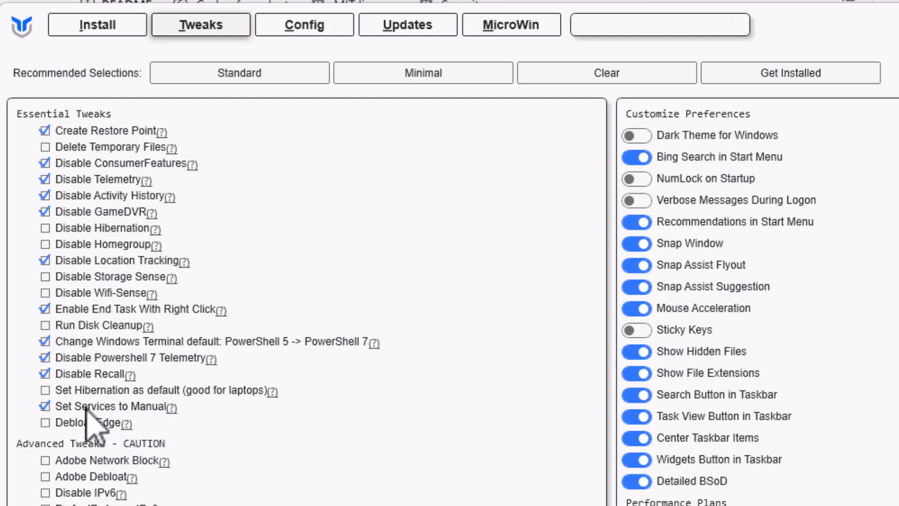
{"action": "mouse_move", "coordinate": [112, 409]}
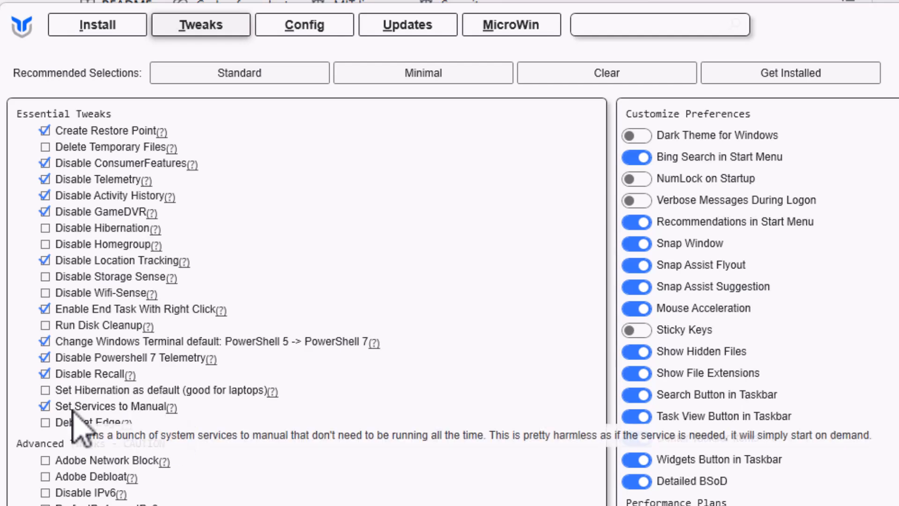
{"action": "left_click", "coordinate": [46, 423]}
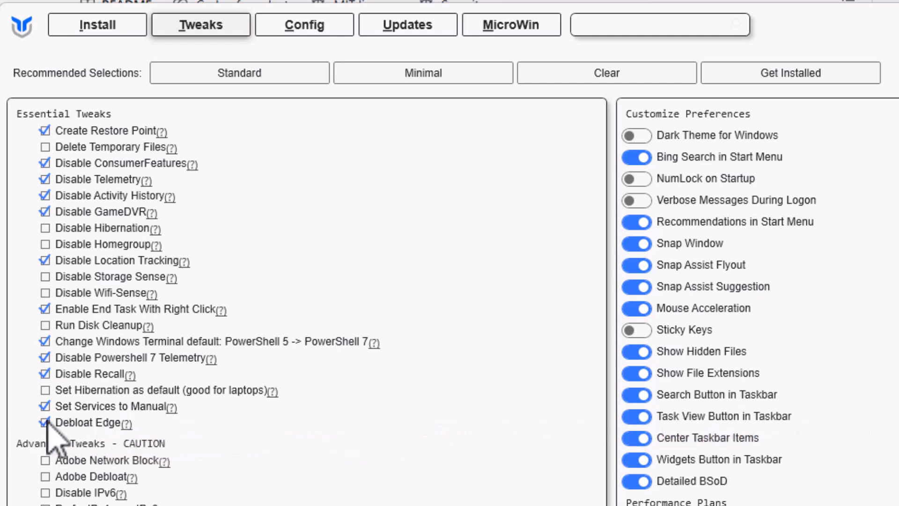
- Select the advanced tweaks Adobe Network Block, Disable Teredo, Disable Background Apps, Disable Microsoft Copilot and Disable Windows Platform Binary Table (WPBT)
{"action": "scroll", "coordinate": [120, 421], "scroll_direction": "down", "scroll_amount": 3}
{"action": "scroll", "coordinate": [155, 427], "scroll_direction": "down", "scroll_amount": 1}
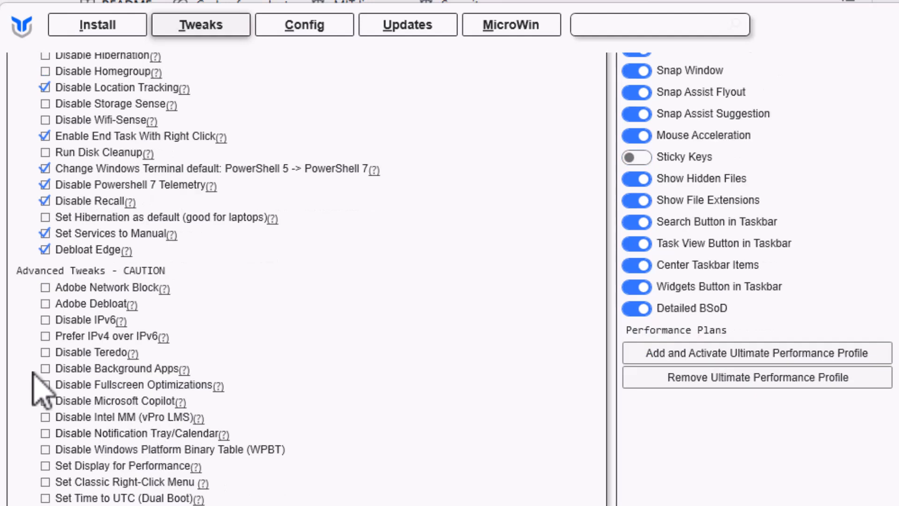
{"action": "left_click", "coordinate": [47, 287]}
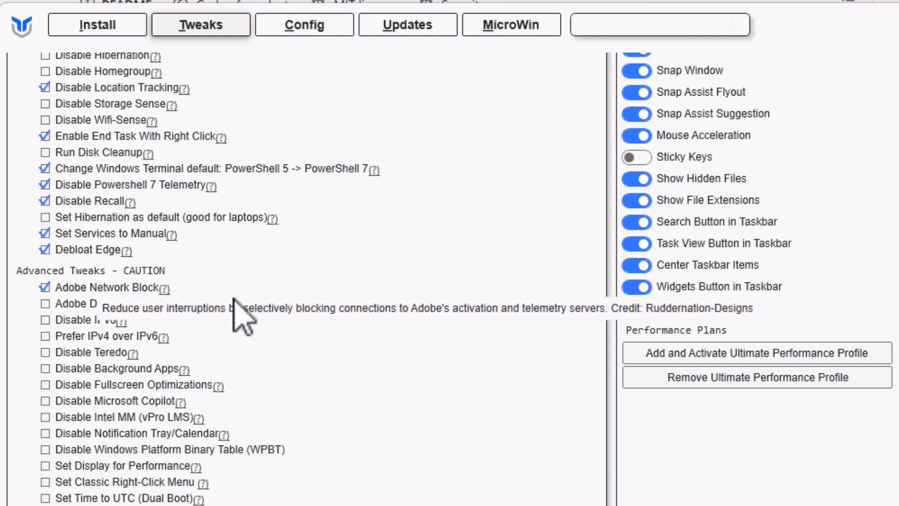
{"action": "left_click", "coordinate": [47, 351]}
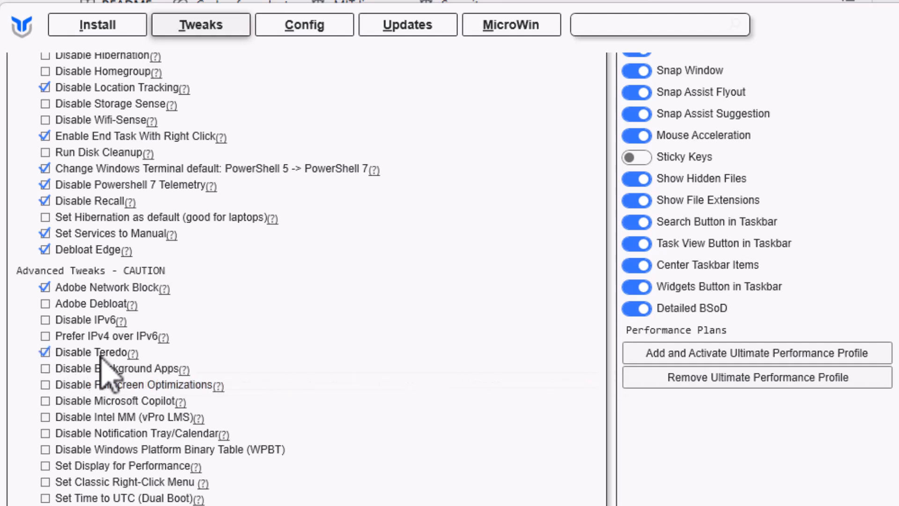
{"action": "mouse_move", "coordinate": [107, 355]}
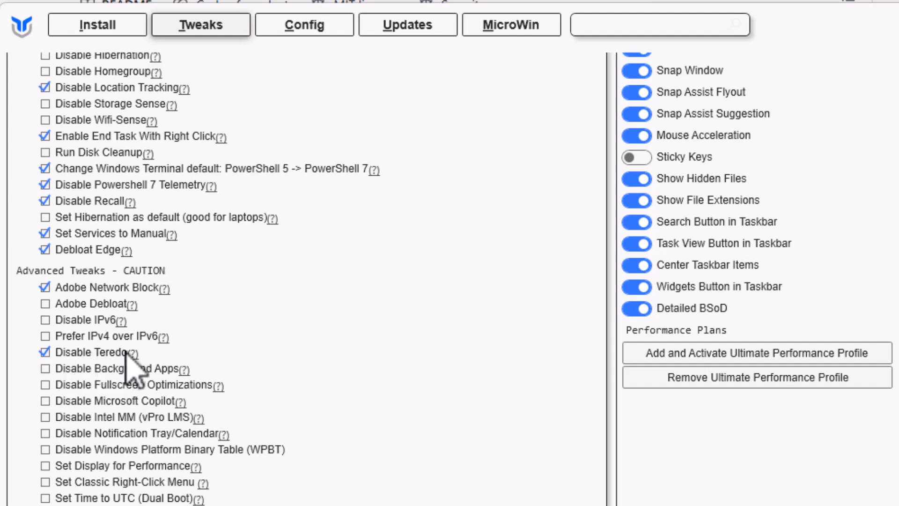
{"action": "mouse_move", "coordinate": [80, 355]}
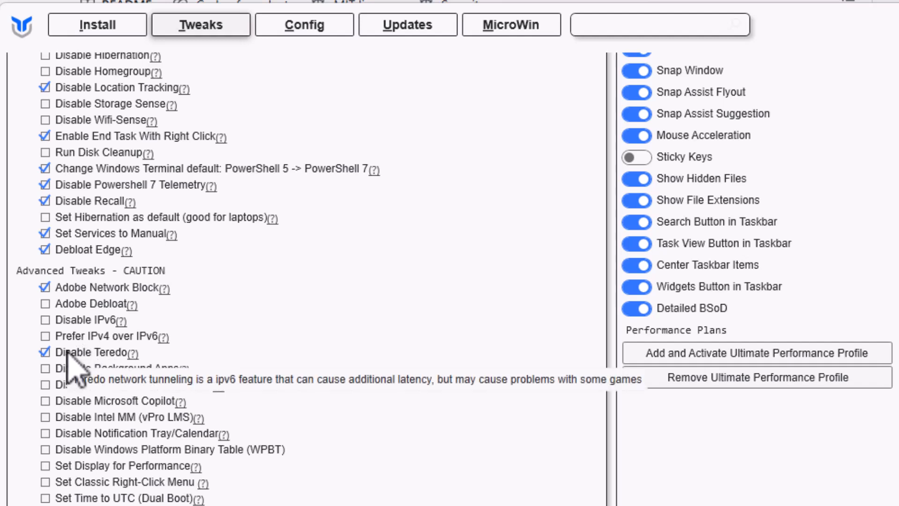
{"action": "left_click", "coordinate": [45, 368]}
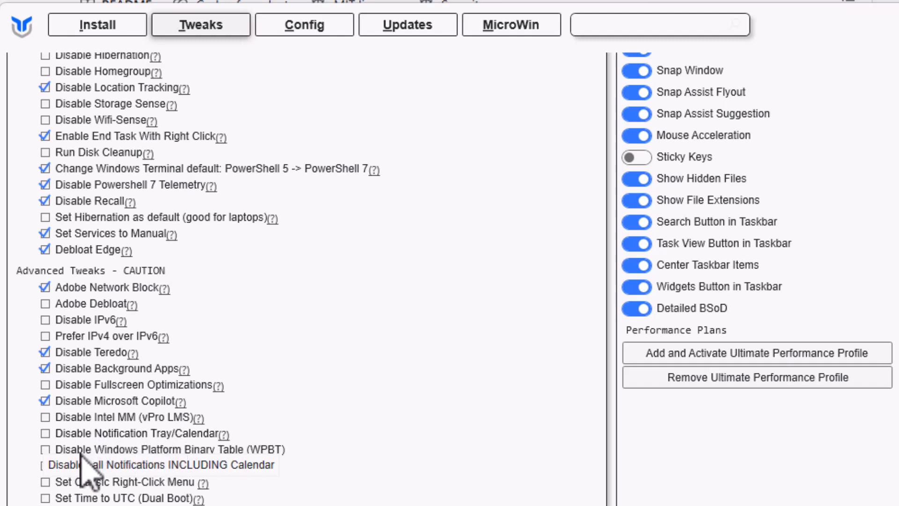
{"action": "left_click", "coordinate": [45, 450]}
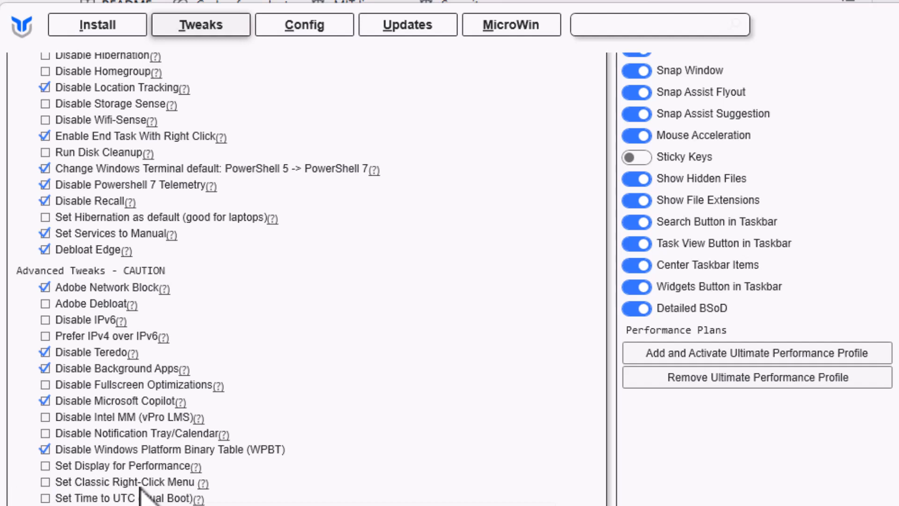
- Turn off Bing Search in Start Menu and turn on NumLock on Startup and Verbose Messages During Logon
{"action": "mouse_move", "coordinate": [163, 481]}
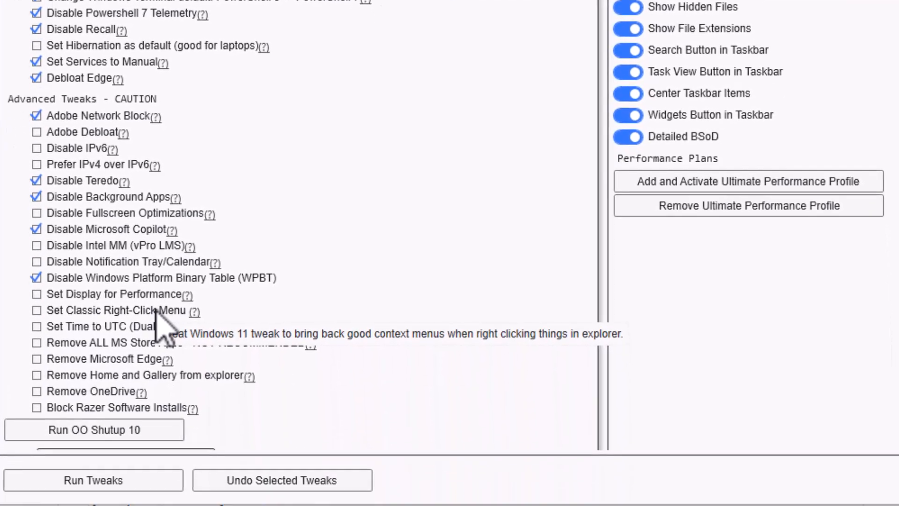
{"action": "scroll", "coordinate": [207, 324], "scroll_direction": "down", "scroll_amount": 2}
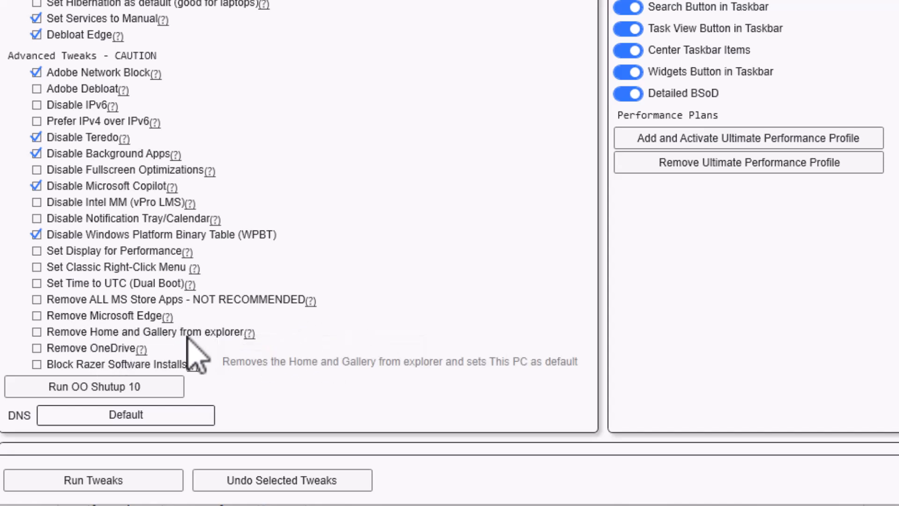
{"action": "scroll", "coordinate": [125, 341], "scroll_direction": "down", "scroll_amount": 1}
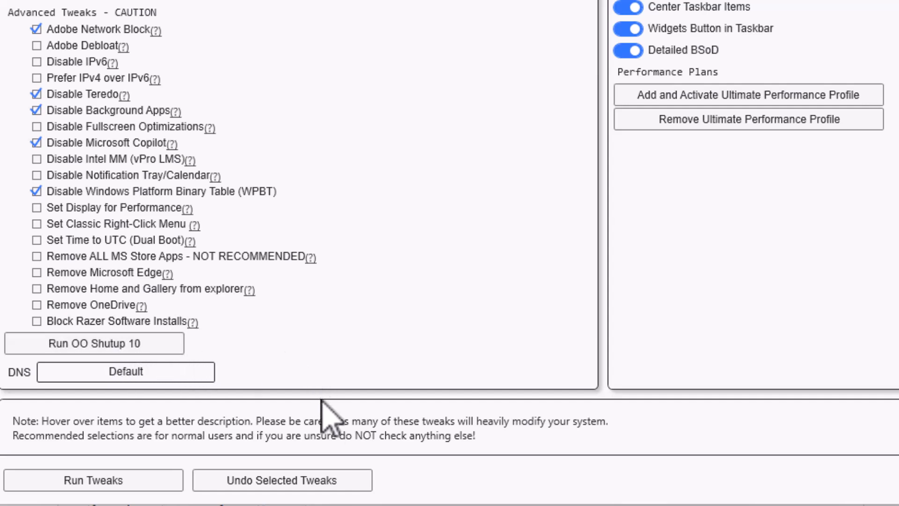
{"action": "scroll", "coordinate": [412, 331], "scroll_direction": "up", "scroll_amount": 10}
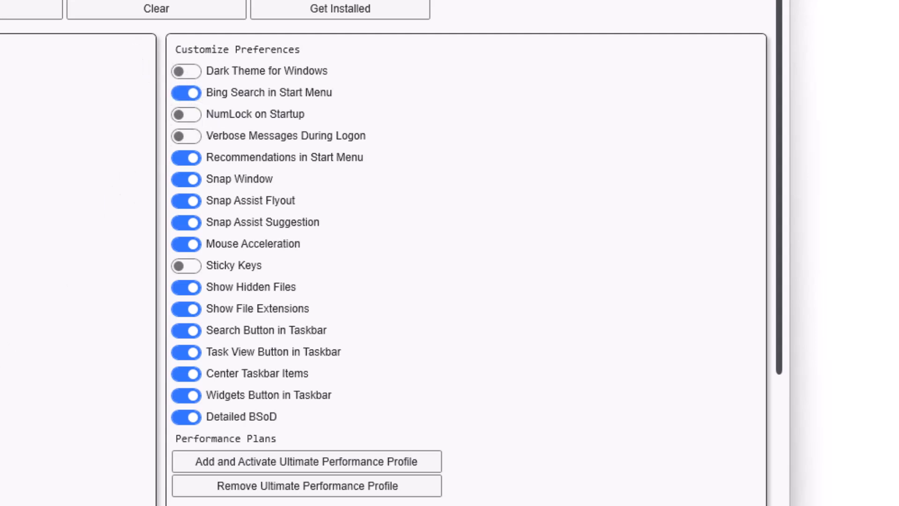
{"action": "left_click", "coordinate": [189, 93]}
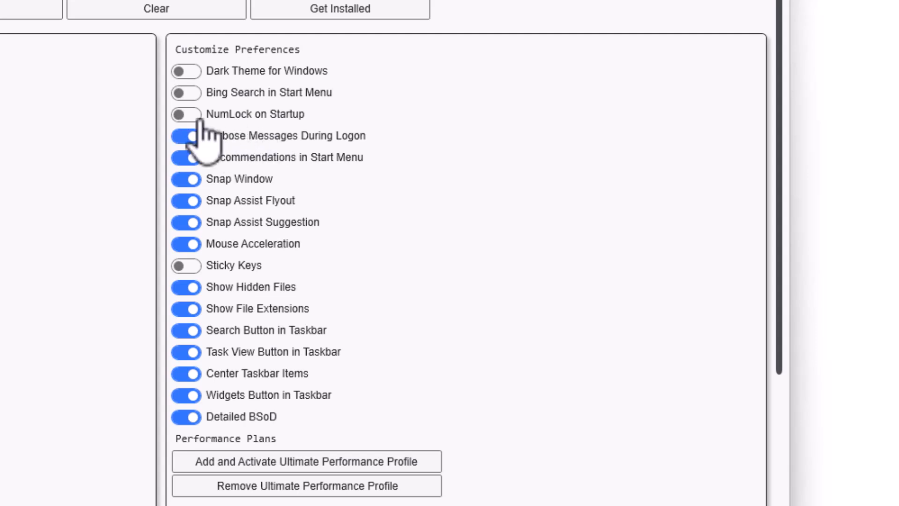
{"action": "left_click", "coordinate": [186, 114]}
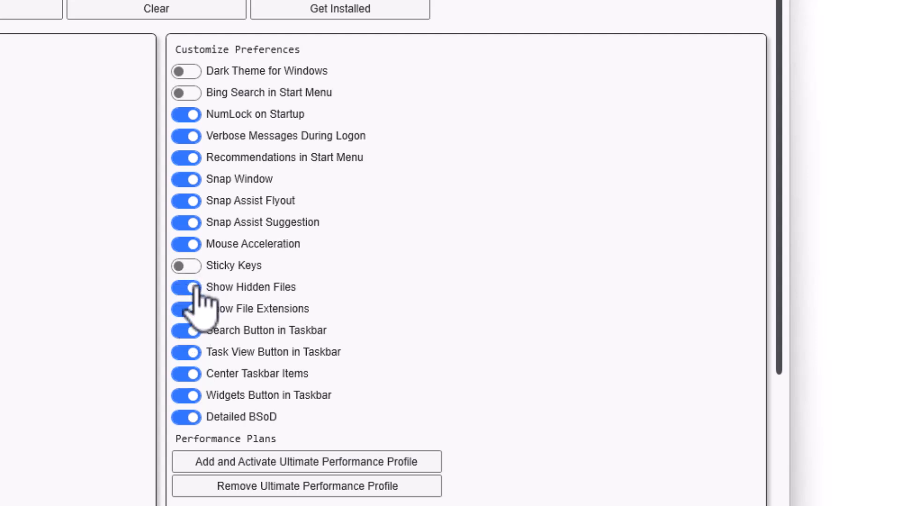
- Turn off the Search, Task View and Widgets taskbar buttons and Center Taskbar Items, and run the selected tweaks
{"action": "left_click", "coordinate": [191, 331]}
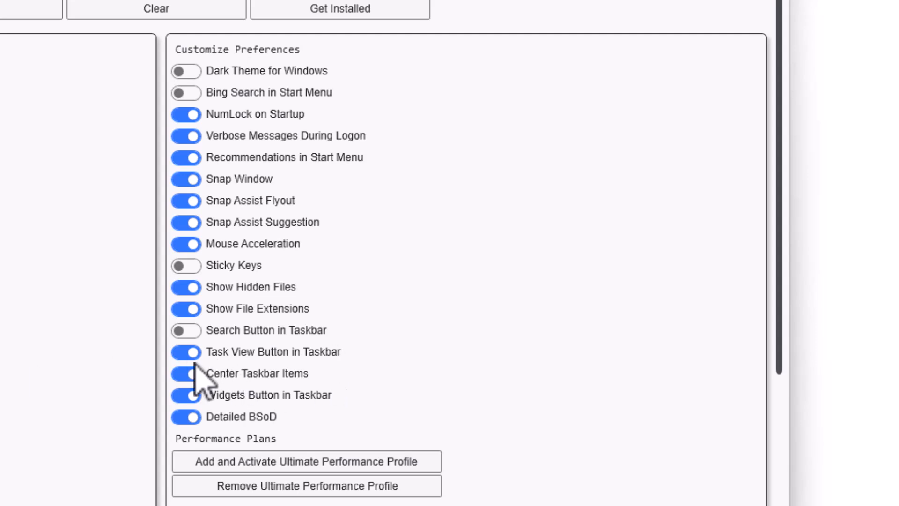
{"action": "left_click", "coordinate": [185, 352]}
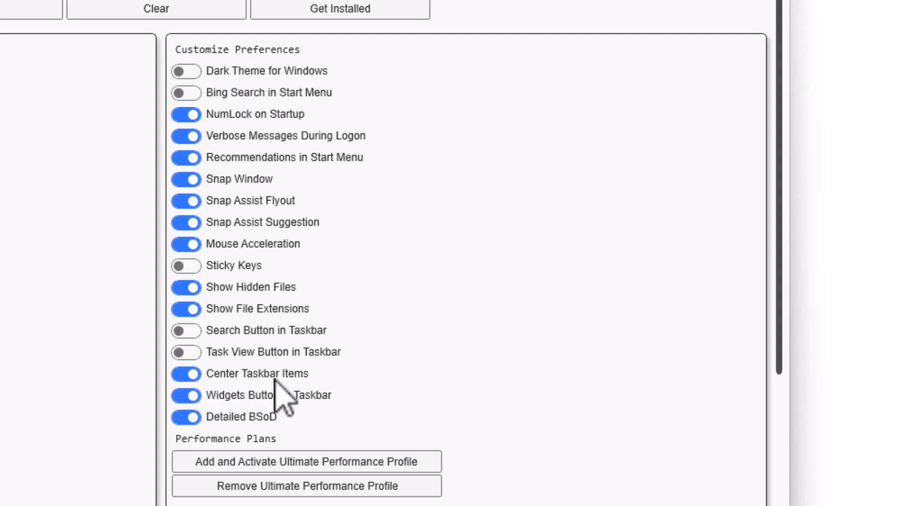
{"action": "left_click", "coordinate": [186, 375]}
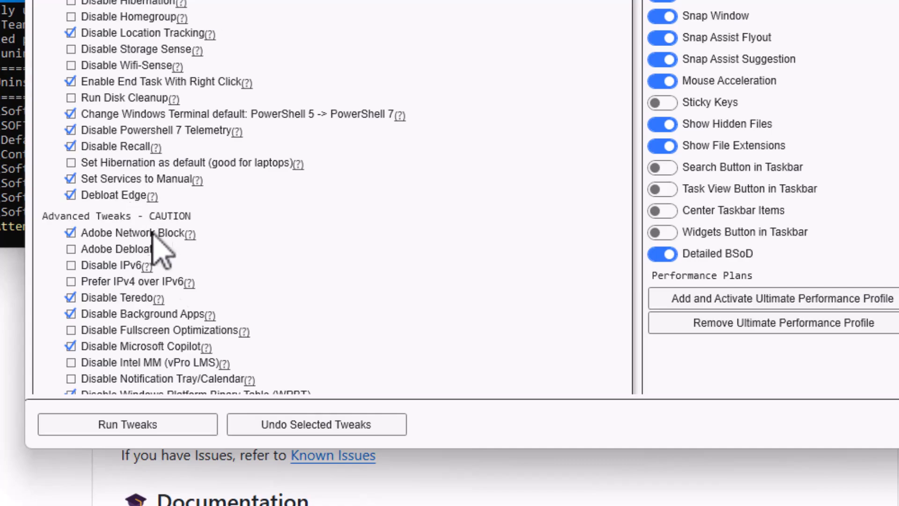
{"action": "left_click", "coordinate": [141, 424]}
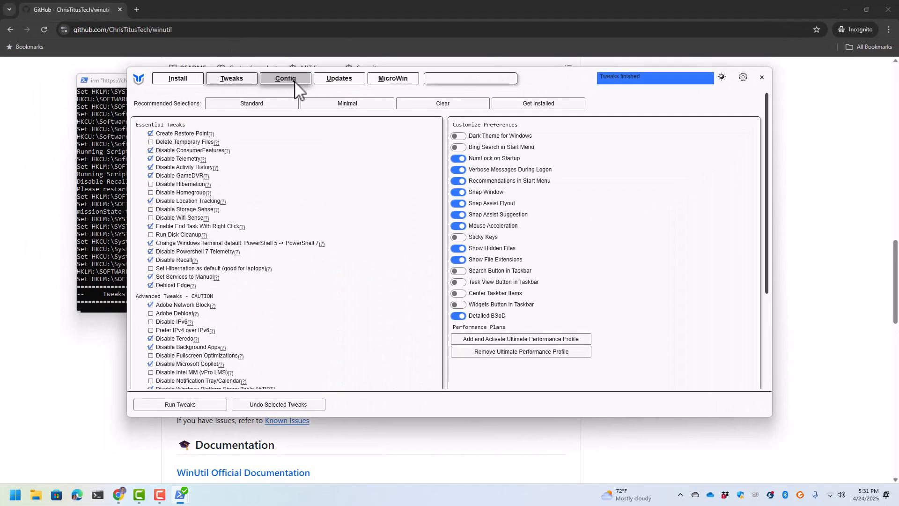
- Examine the Config features and fixes, the Windows Update configurations and the MicroWin instructions
{"action": "left_click", "coordinate": [296, 79]}
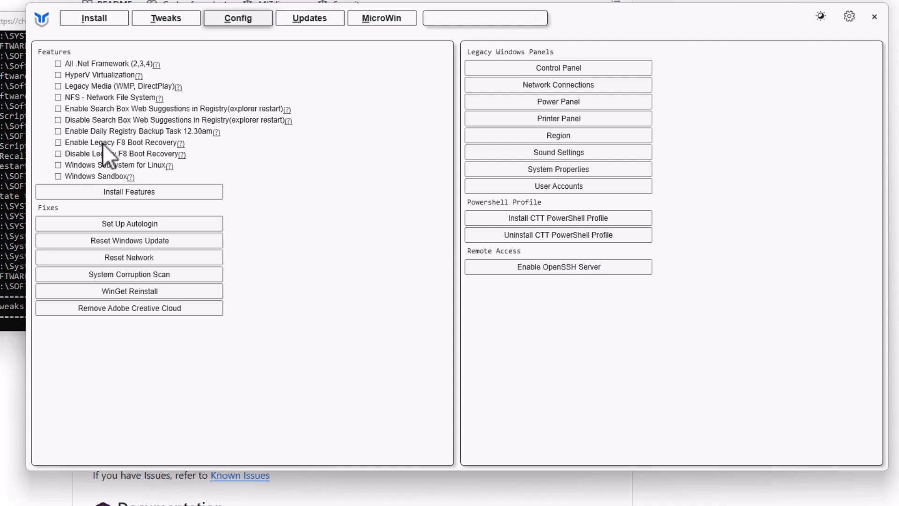
{"action": "mouse_move", "coordinate": [103, 144]}
{"action": "left_click", "coordinate": [308, 22]}
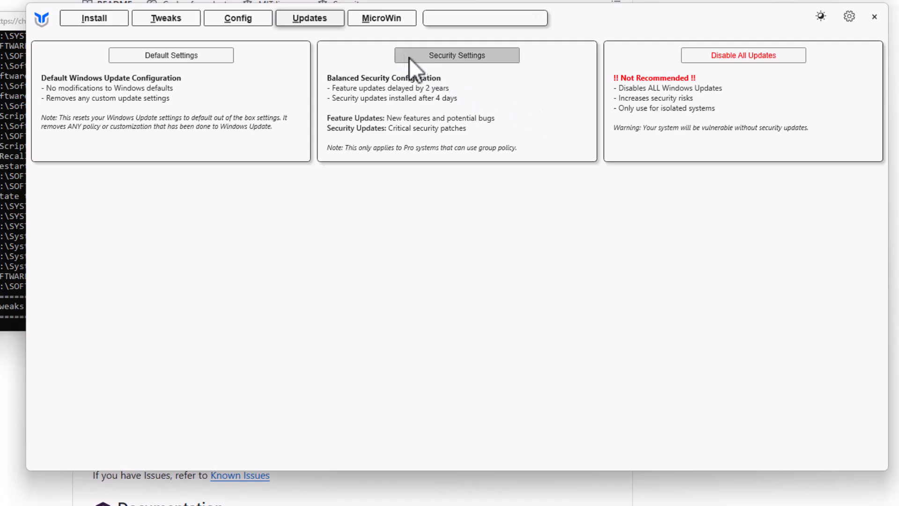
{"action": "left_click", "coordinate": [379, 19]}
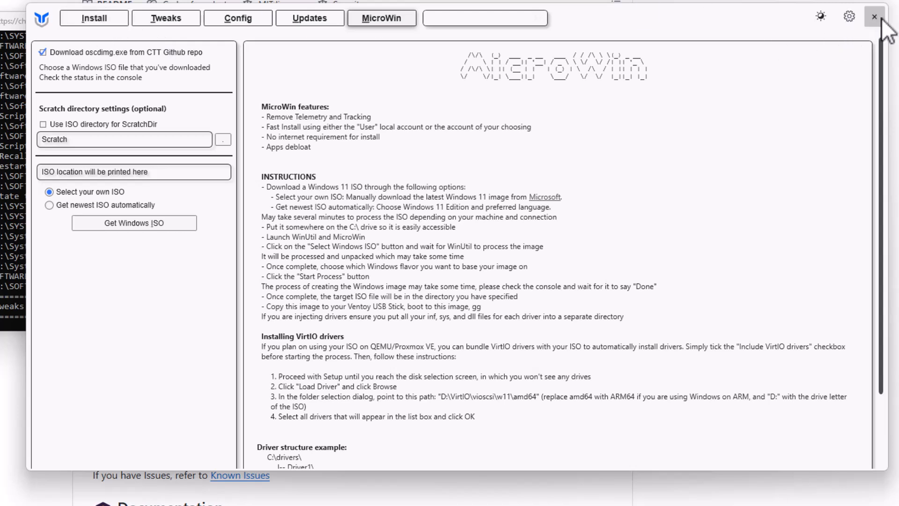
- Read the rest of the MicroWin instructions, down to the driver structure example
{"action": "left_click_drag", "start_coordinate": [881, 46], "coordinate": [884, 396]}
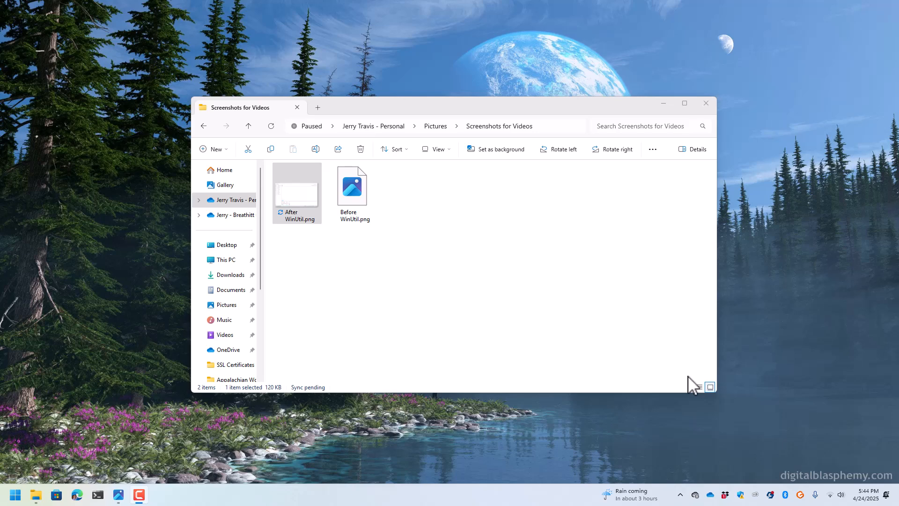
- View the Before WinUtil.png and After WinUtil.png performance screenshots in full screen, and leave full screen on After WinUtil.png
{"action": "double_click", "coordinate": [355, 196]}
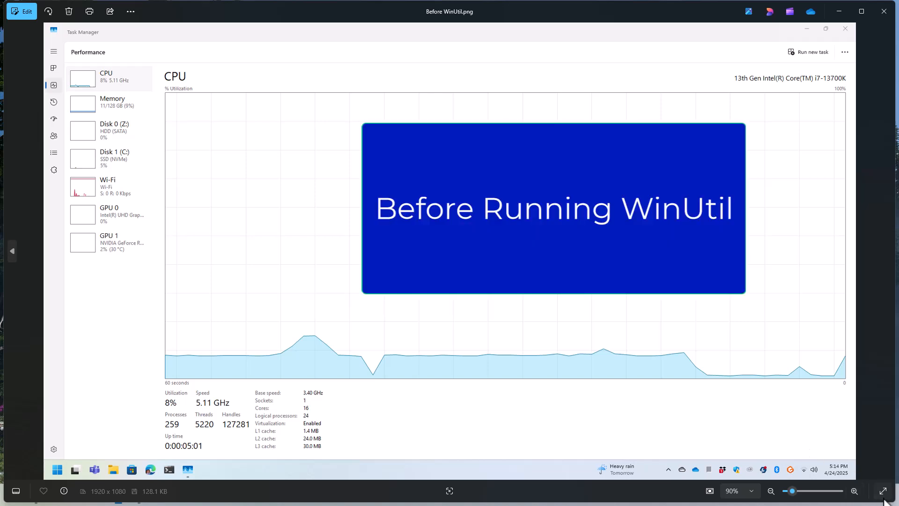
{"action": "left_click", "coordinate": [883, 496]}
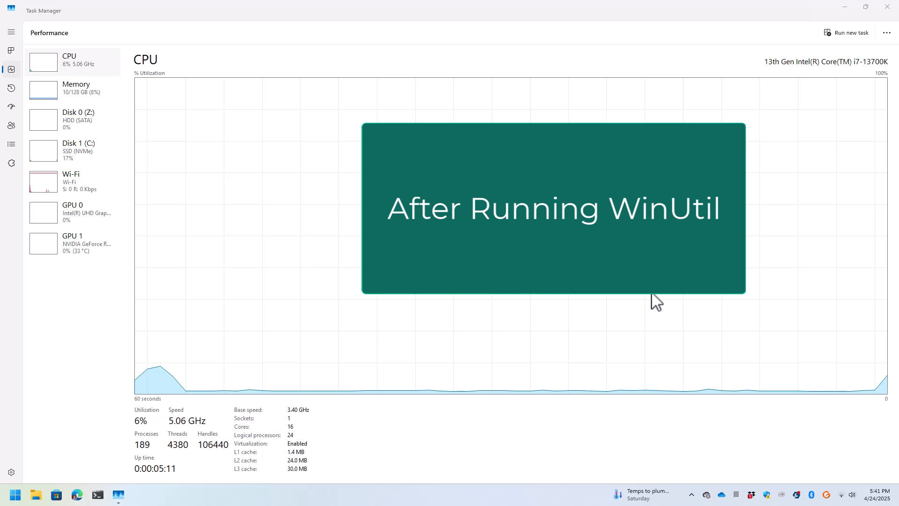
{"action": "mouse_move", "coordinate": [605, 17]}
{"action": "key", "text": "Escape"}
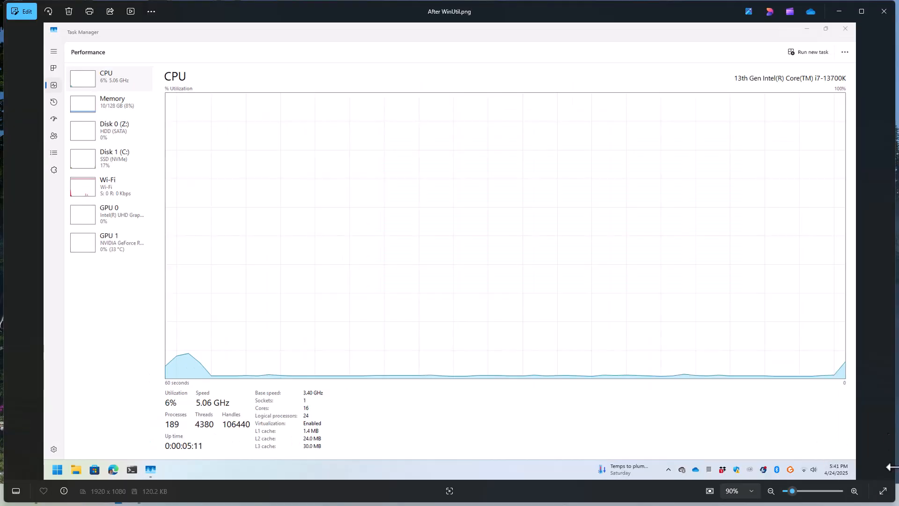
- Arrange After WinUtil.png on the right half of the desktop and open Before WinUtil.png on the left half
{"action": "left_click_drag", "start_coordinate": [616, 21], "coordinate": [897, 173]}
{"action": "left_click", "coordinate": [215, 184]}
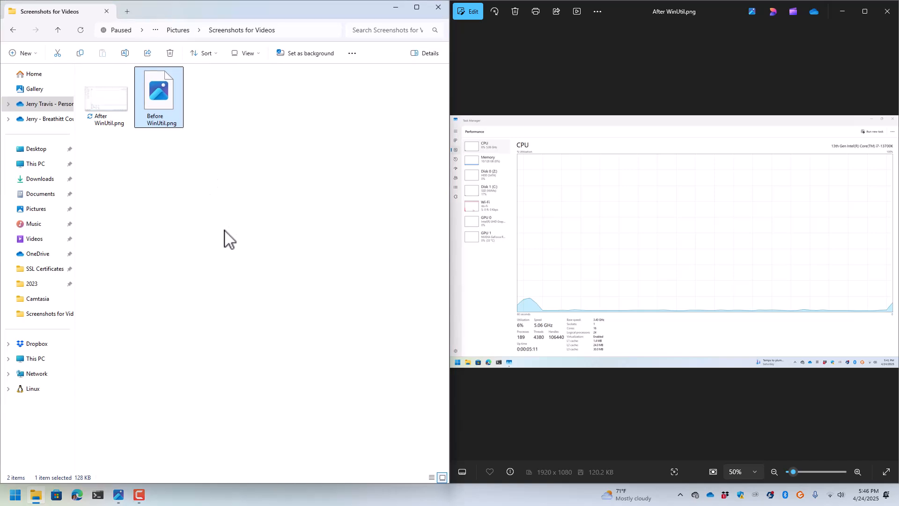
{"action": "double_click", "coordinate": [160, 94]}
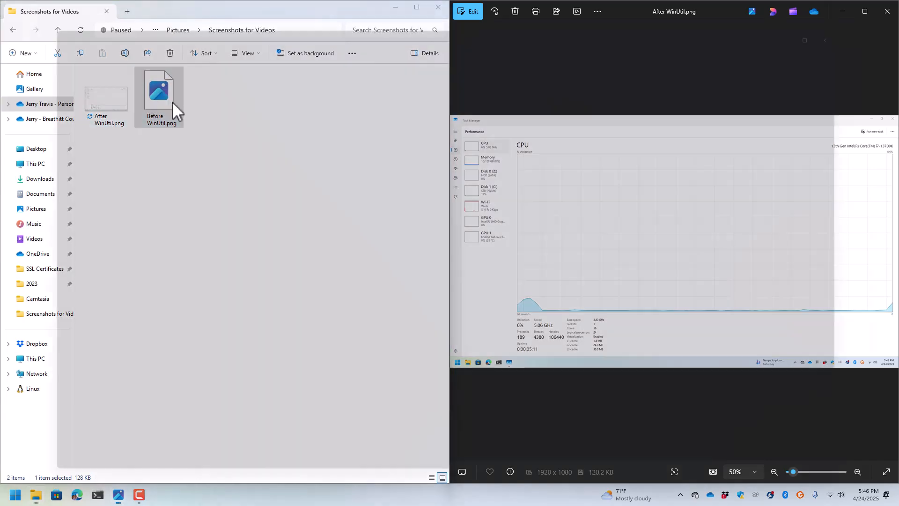
{"action": "left_click_drag", "start_coordinate": [395, 21], "coordinate": [1, 231]}
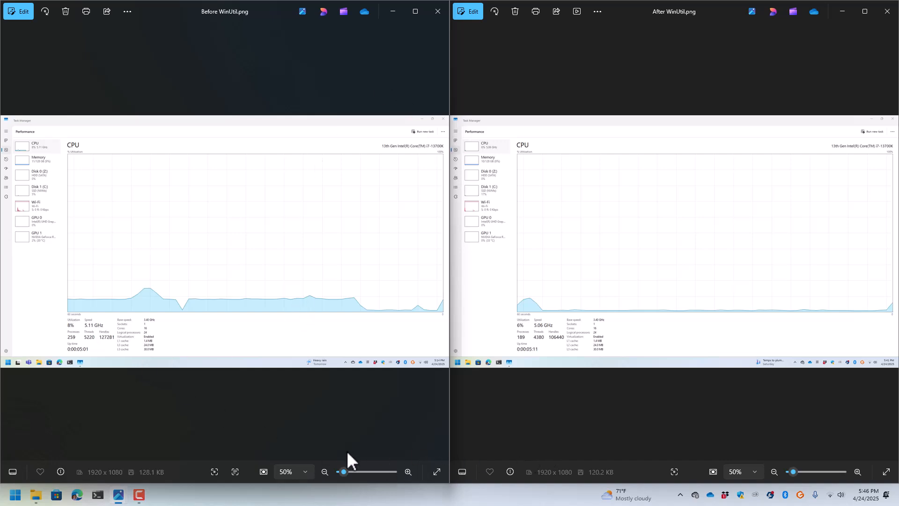
- Compare the CPU, memory and process statistics of the before and after screenshots, both enlarged to 100%
{"action": "left_click", "coordinate": [410, 473]}
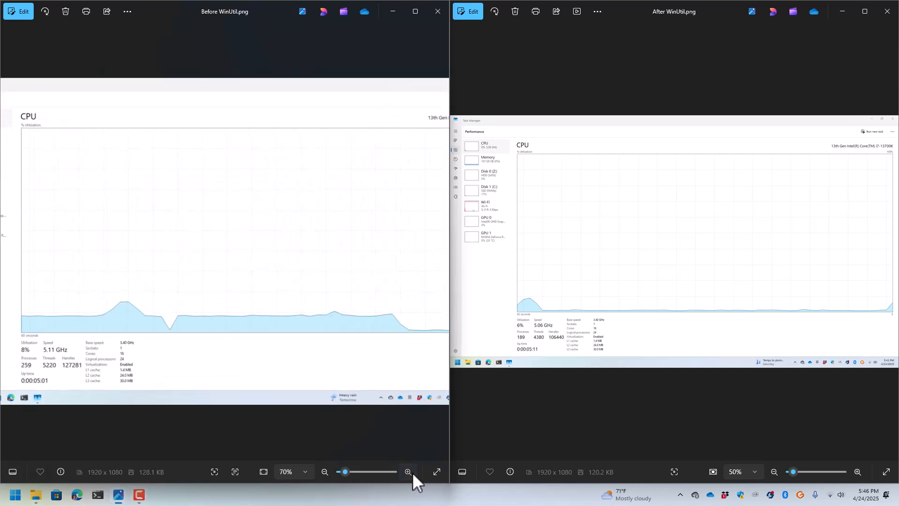
{"action": "left_click_drag", "start_coordinate": [171, 387], "coordinate": [380, 259]}
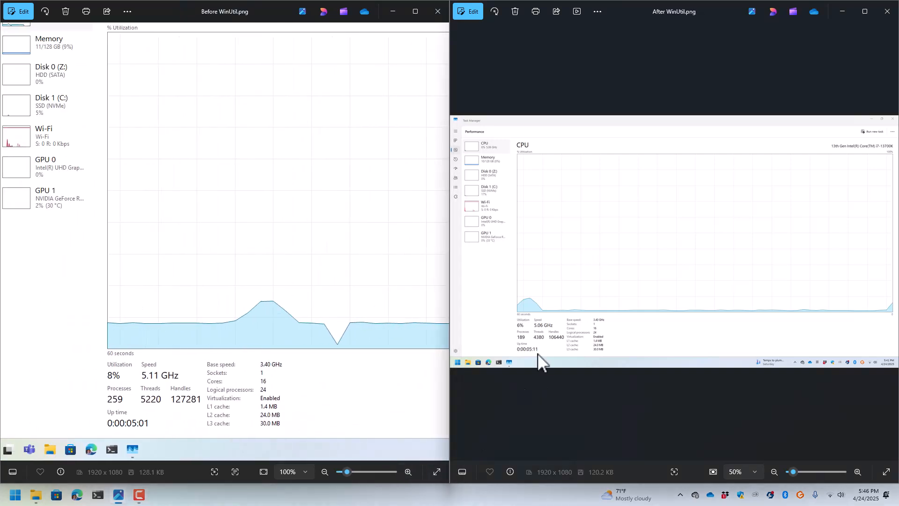
{"action": "left_click", "coordinate": [858, 472]}
{"action": "left_click", "coordinate": [859, 472]}
{"action": "left_click", "coordinate": [858, 472]}
{"action": "left_click", "coordinate": [859, 473]}
{"action": "left_click_drag", "start_coordinate": [703, 351], "coordinate": [881, 159]}
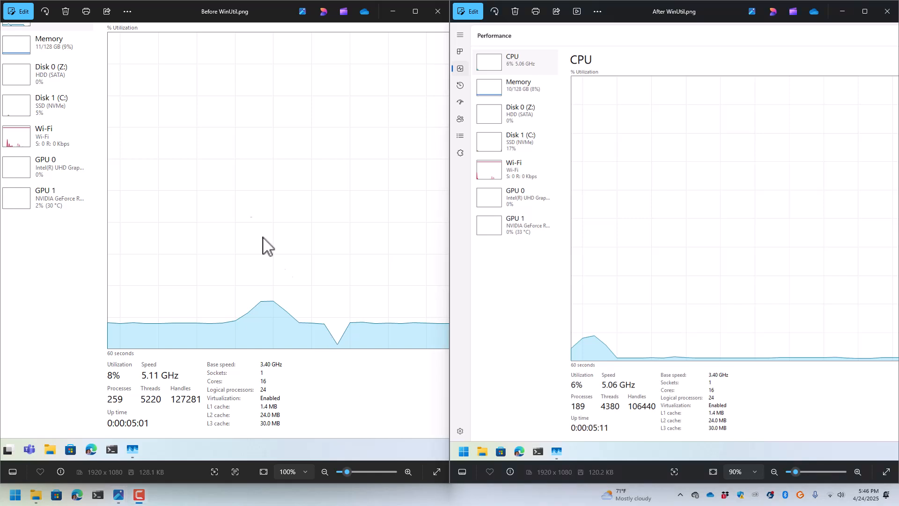
{"action": "left_click", "coordinate": [857, 472]}
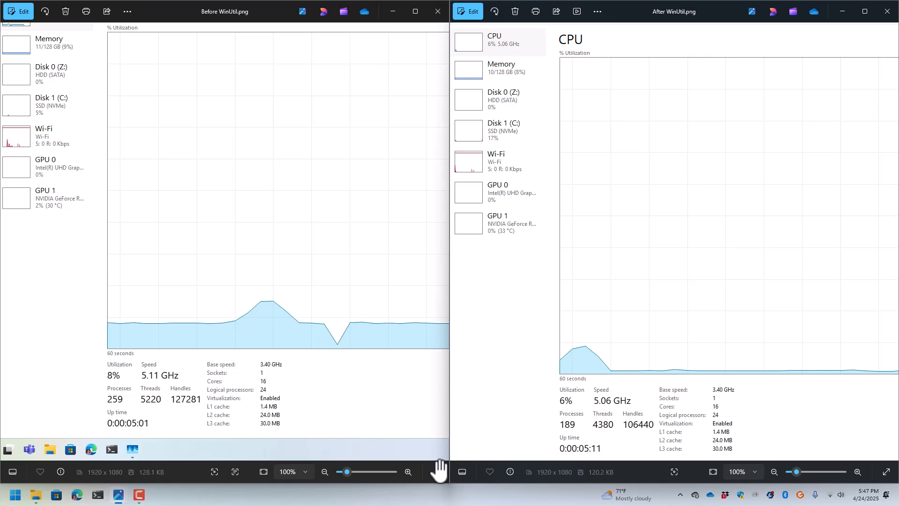
{"action": "left_click_drag", "start_coordinate": [71, 80], "coordinate": [101, 116]}
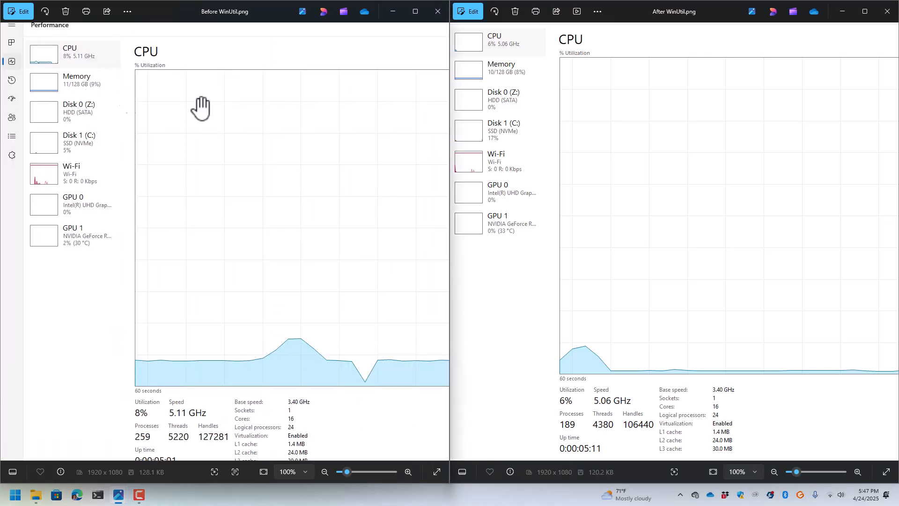
{"action": "left_click_drag", "start_coordinate": [498, 79], "coordinate": [527, 131]}
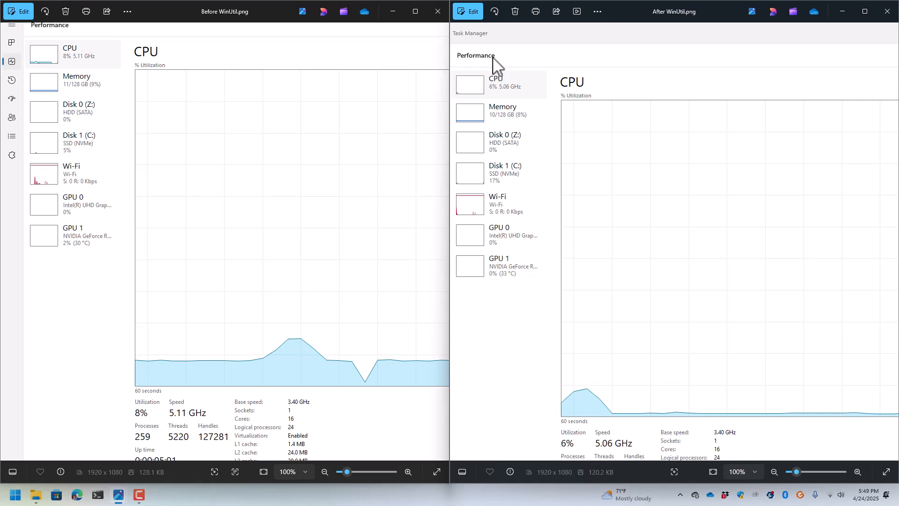
- Search Windows for "restore", open Create a restore point, and have System Restore list the available restore points
{"action": "key", "text": "super"}
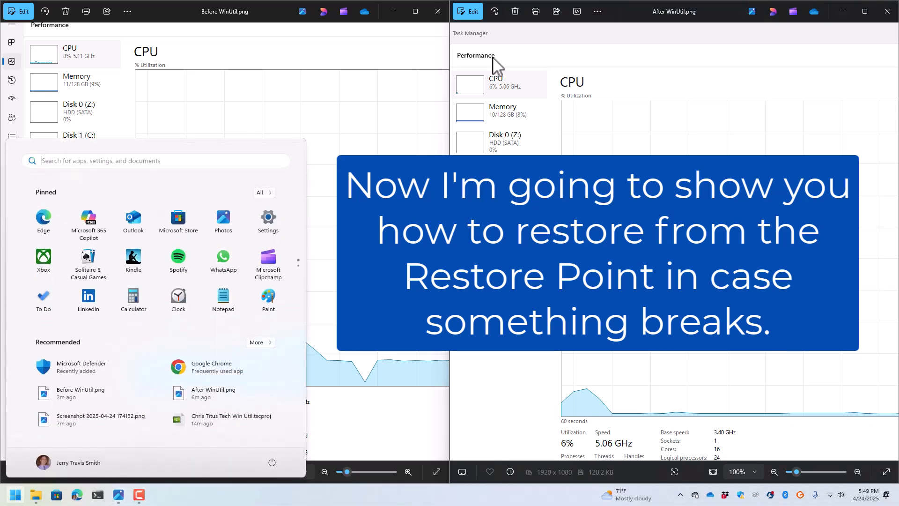
{"action": "type", "text": "restore"}
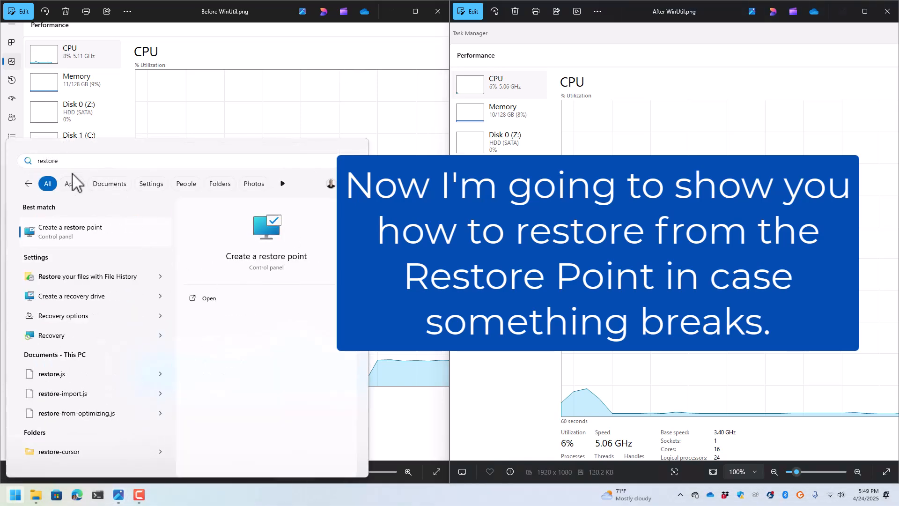
{"action": "left_click", "coordinate": [60, 229]}
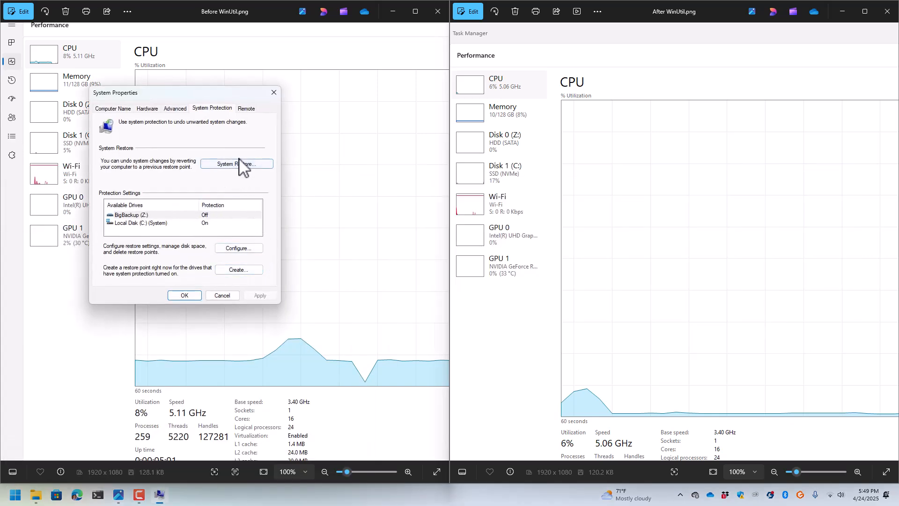
{"action": "left_click", "coordinate": [238, 165]}
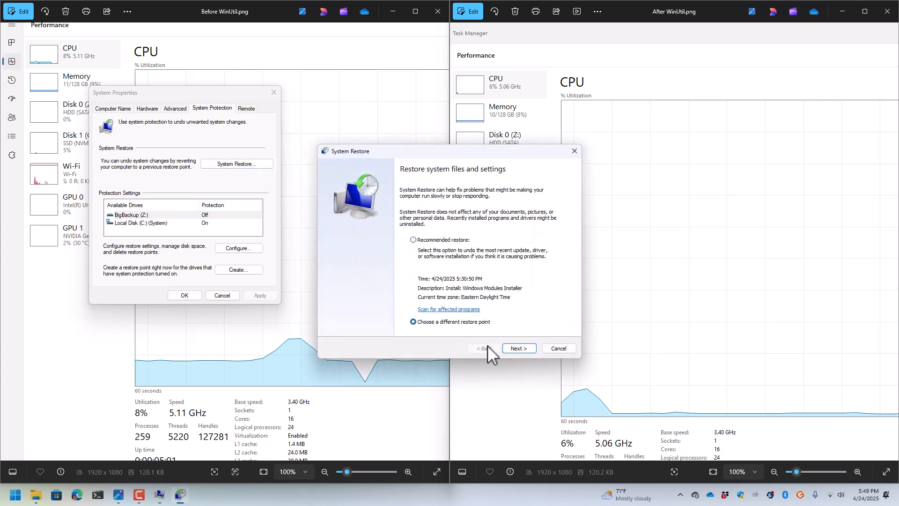
{"action": "left_click", "coordinate": [520, 348]}
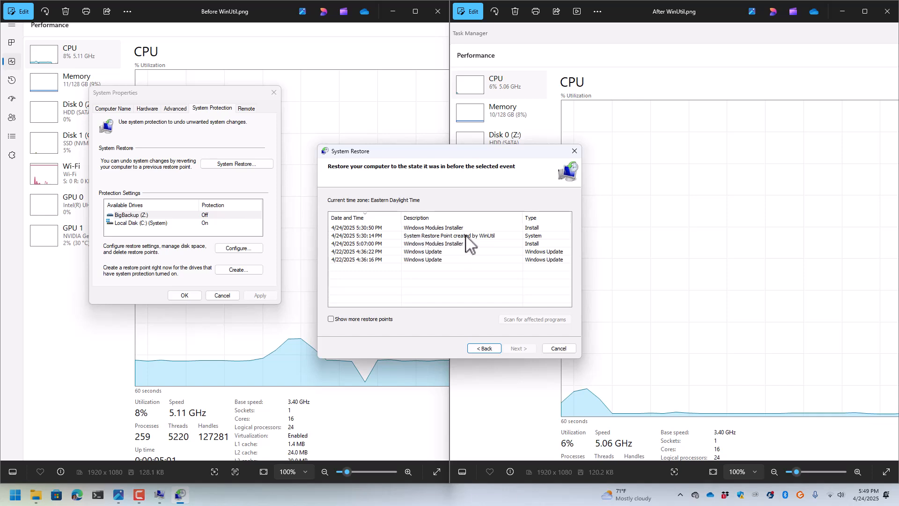
- Select the restore point described as System Restore Point created by WinUtil, then cancel System Restore and close System Properties
{"action": "left_click", "coordinate": [357, 236]}
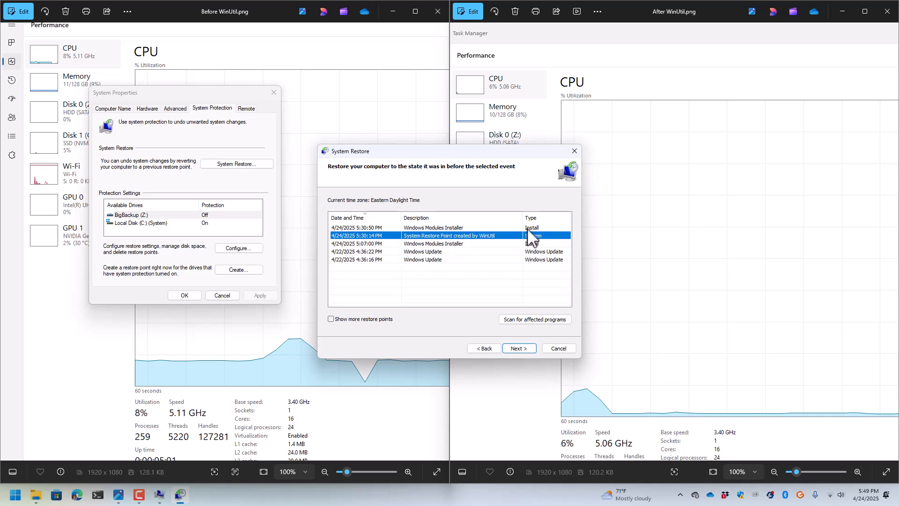
{"action": "left_click_drag", "start_coordinate": [469, 152], "coordinate": [375, 157]}
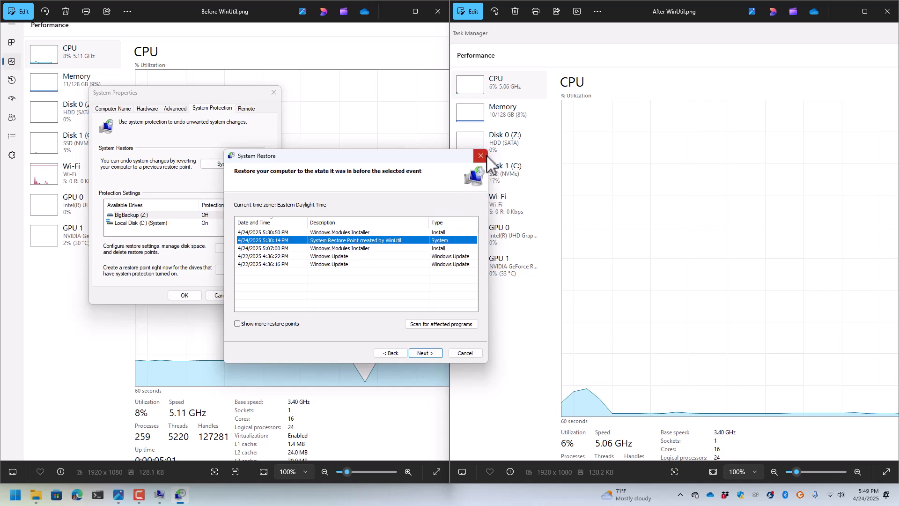
{"action": "left_click", "coordinate": [464, 353]}
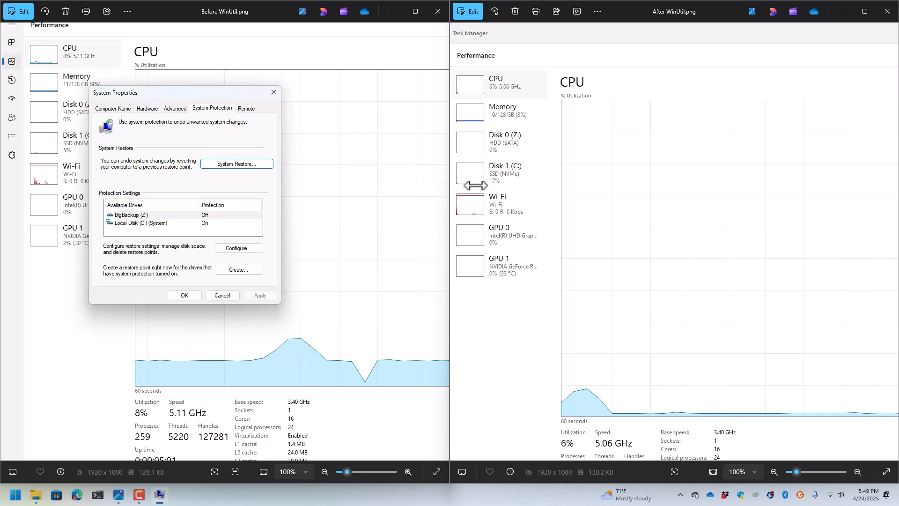
{"action": "left_click", "coordinate": [274, 92]}
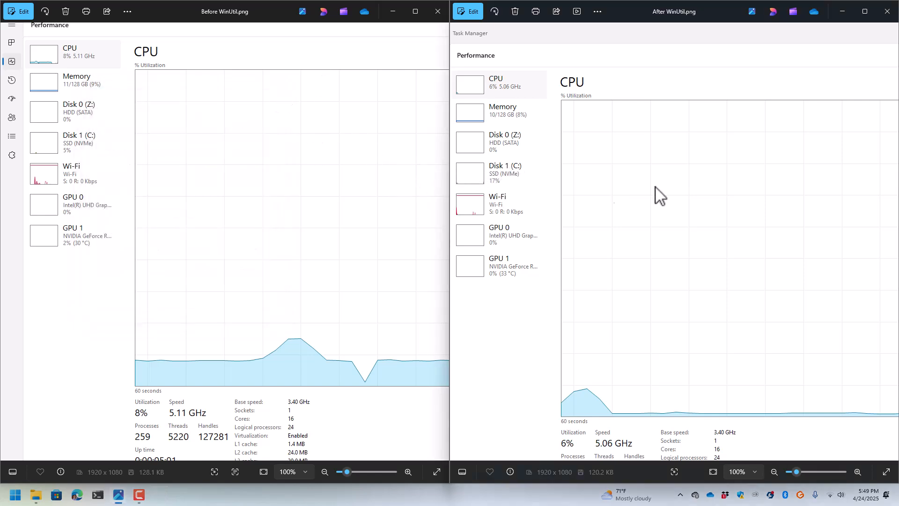